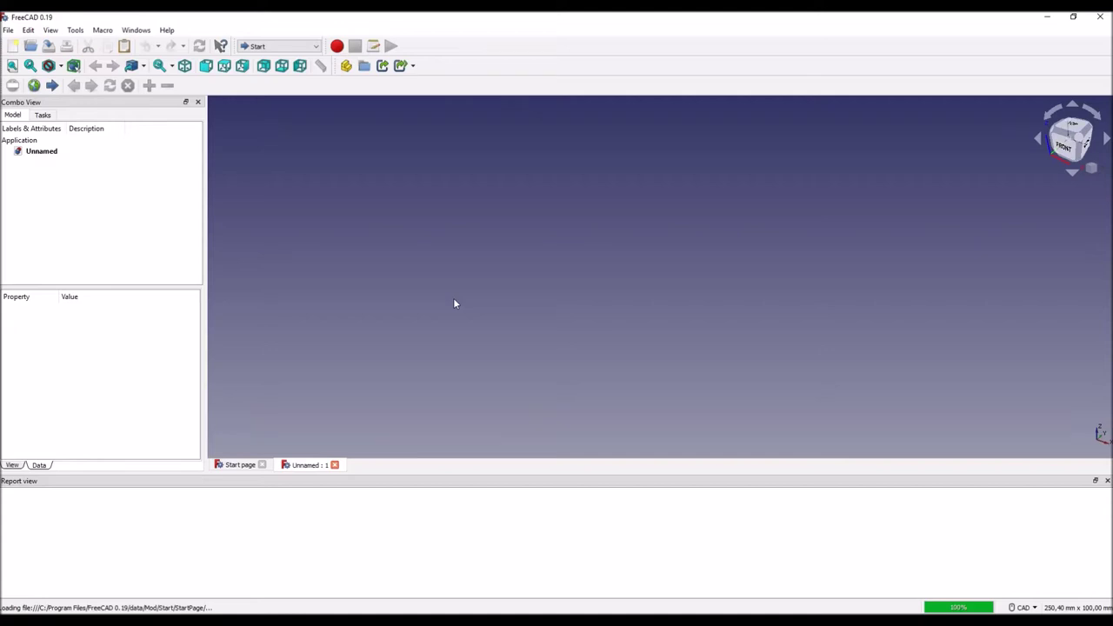
# Step: Switch to Part Design, create a new body, and start a sketch on XY_Plane
pyautogui.click(278, 46)
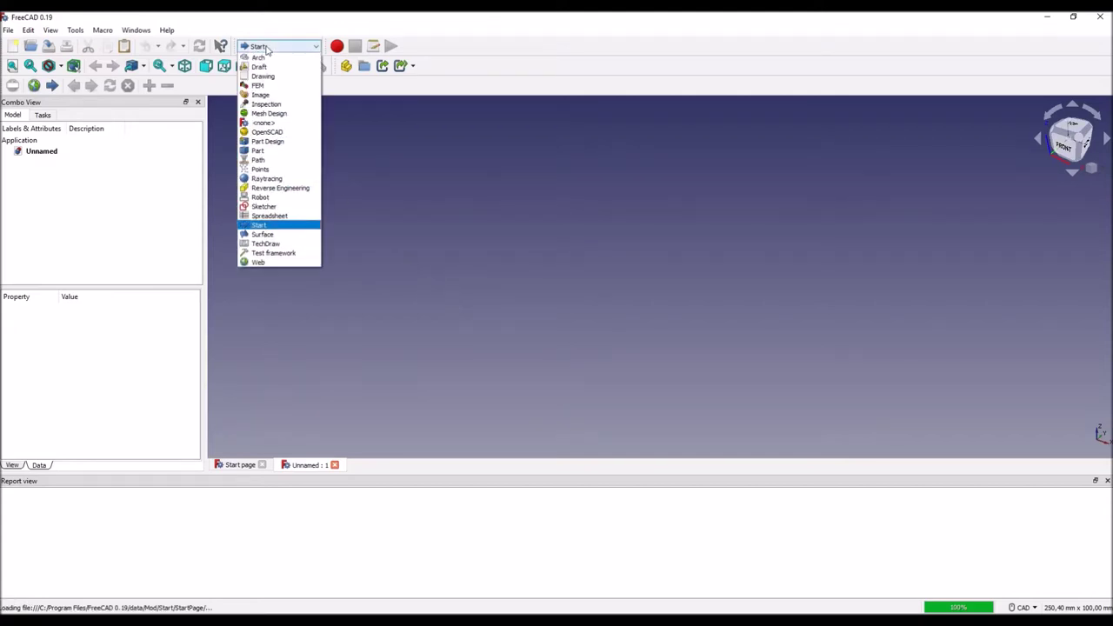
pyautogui.click(285, 142)
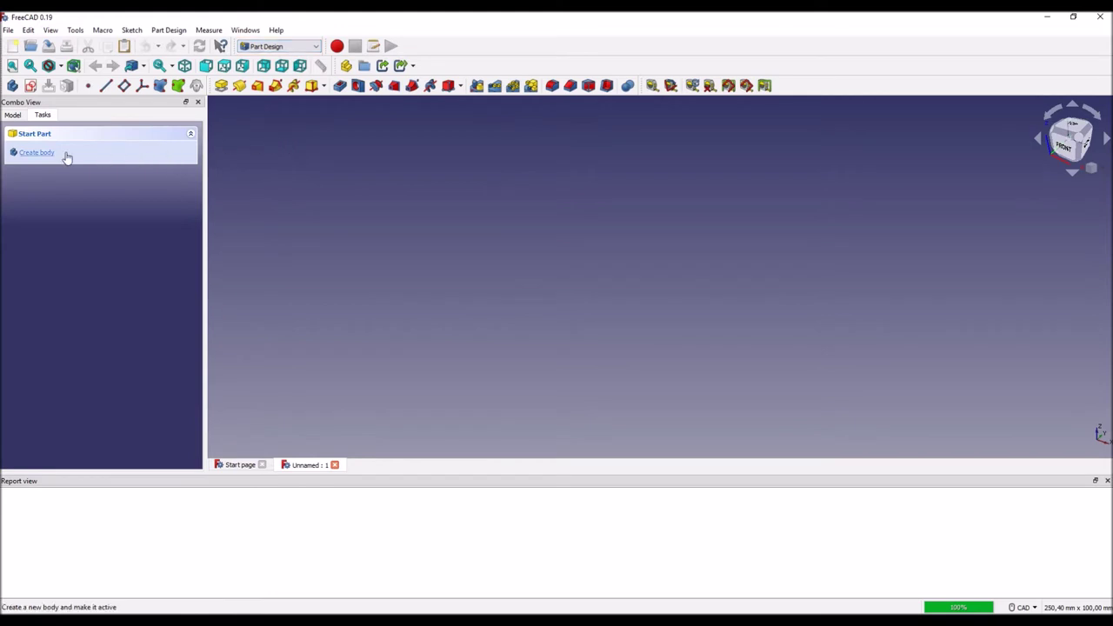
pyautogui.click(35, 155)
pyautogui.click(35, 155)
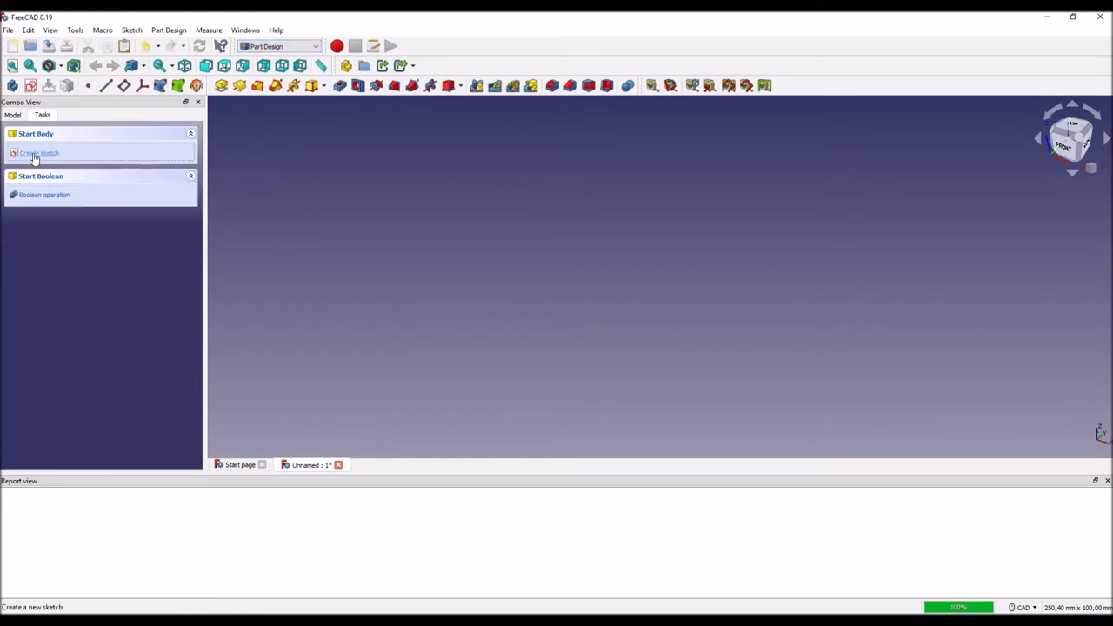
pyautogui.click(33, 187)
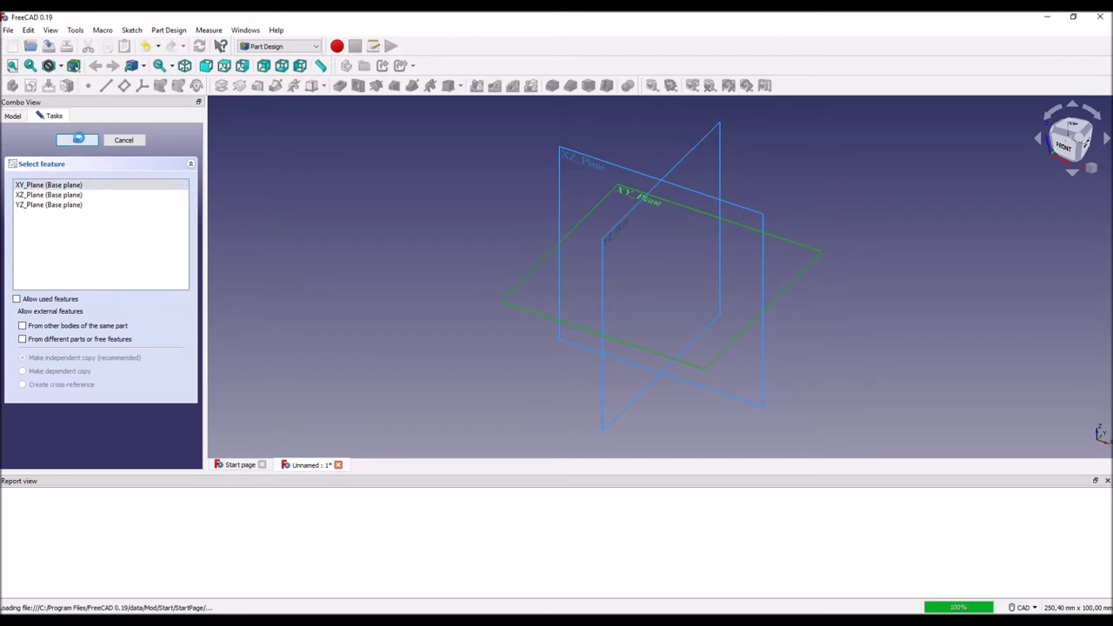
pyautogui.click(77, 140)
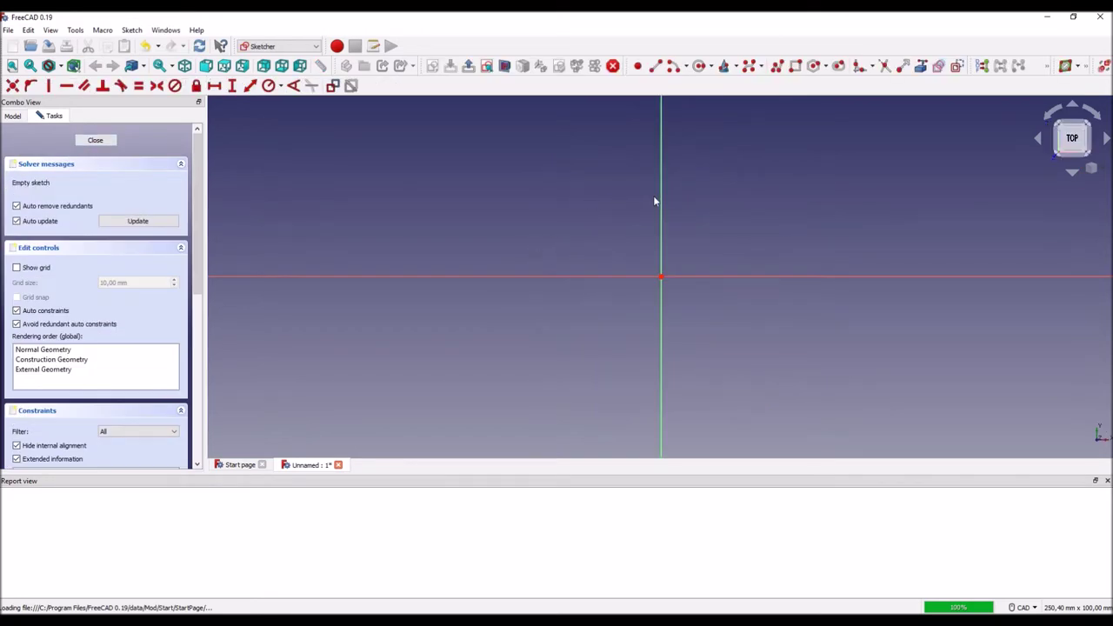
# Step: Draw a rectangle spanning the sketch origin
pyautogui.click(794, 66)
pyautogui.click(550, 206)
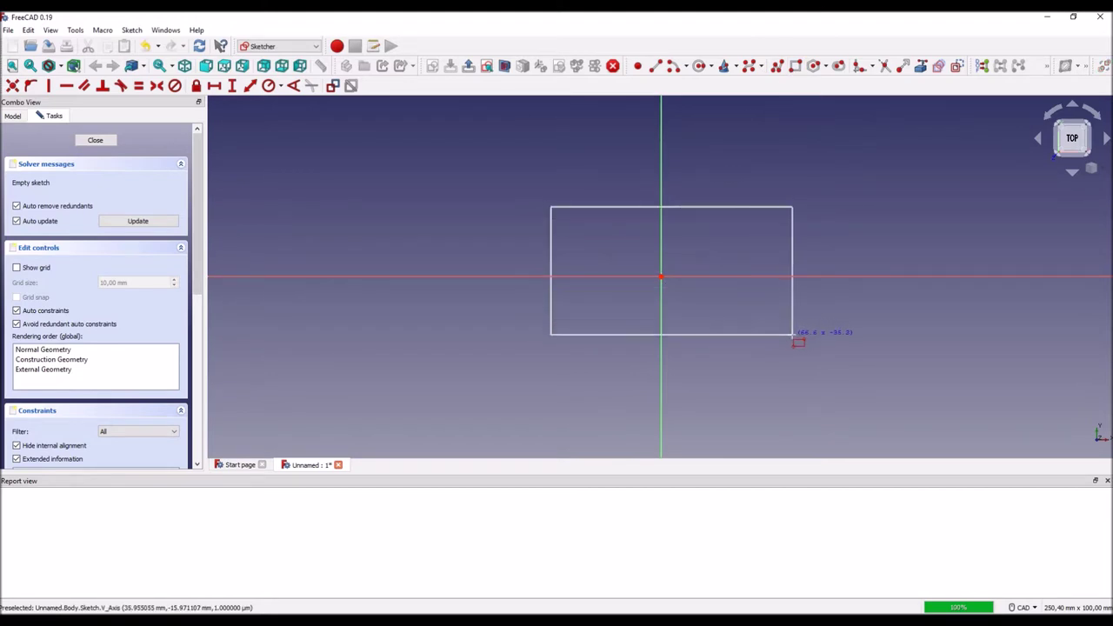
pyautogui.click(761, 319)
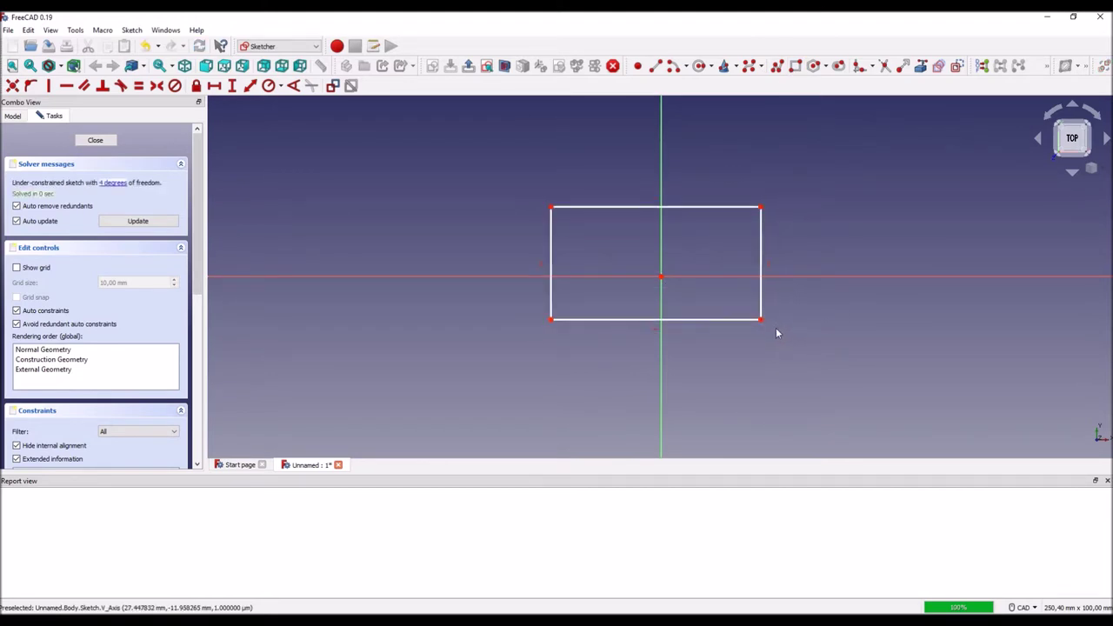
# Step: Begin a vertical distance constraint from the lower-left corner to the horizontal axis
pyautogui.click(551, 320)
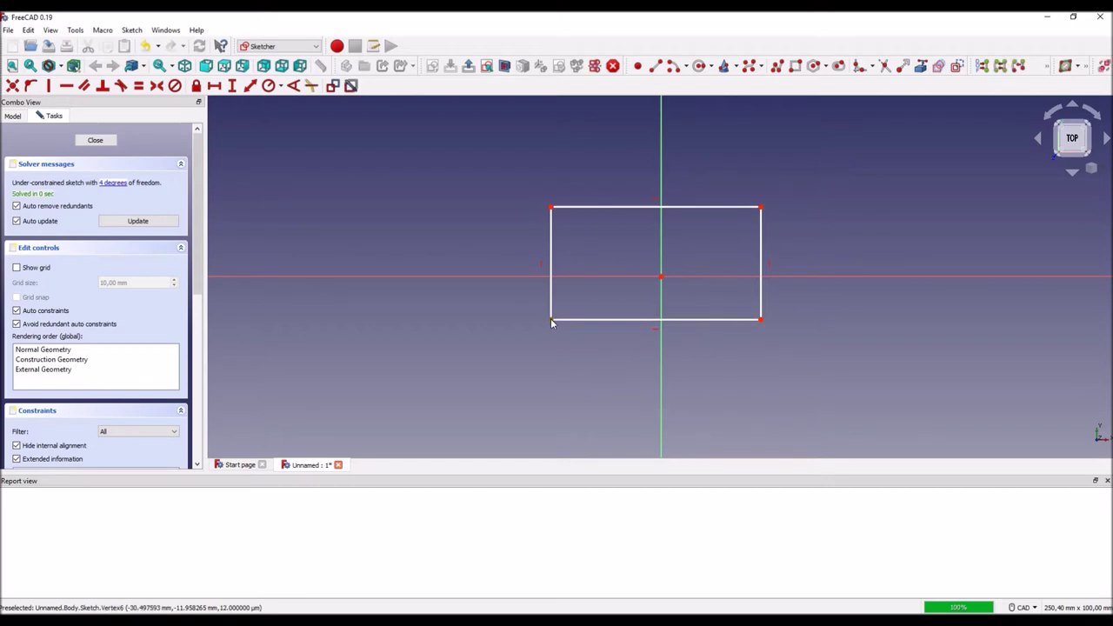
pyautogui.click(522, 277)
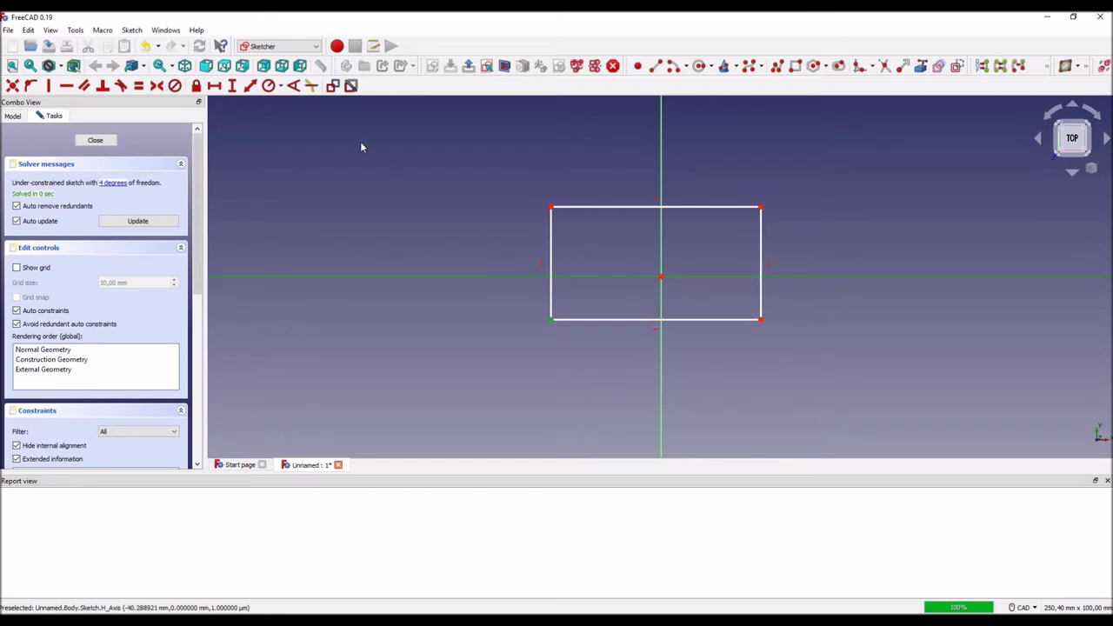
pyautogui.click(232, 86)
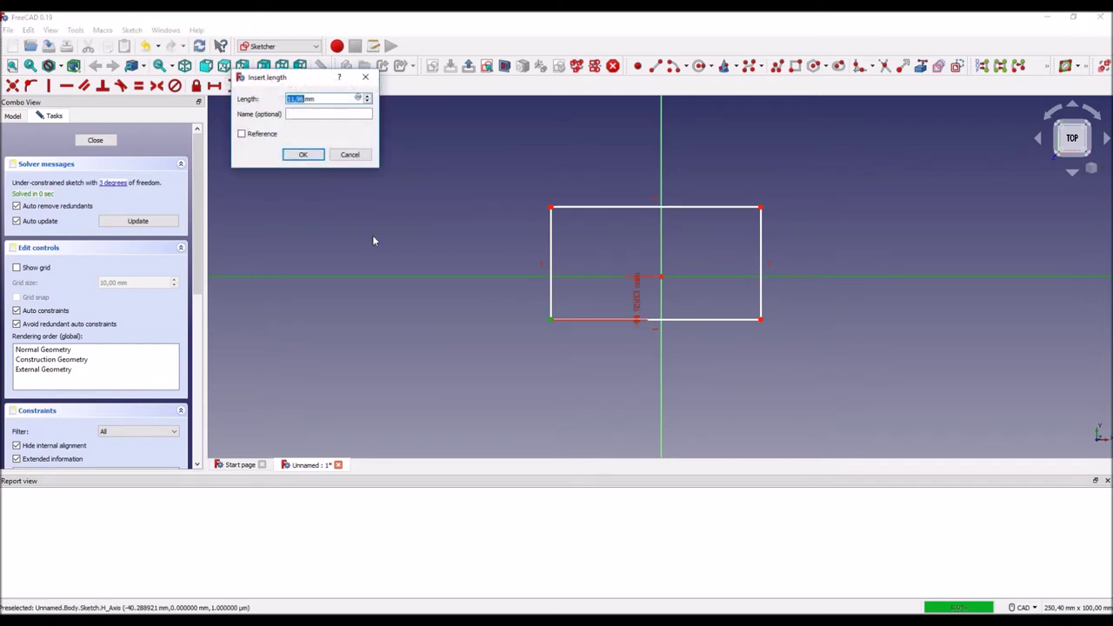
# Step: Place the rectangle's corners 25 mm from the horizontal and vertical axes
pyautogui.write('25')
pyautogui.press('Return')
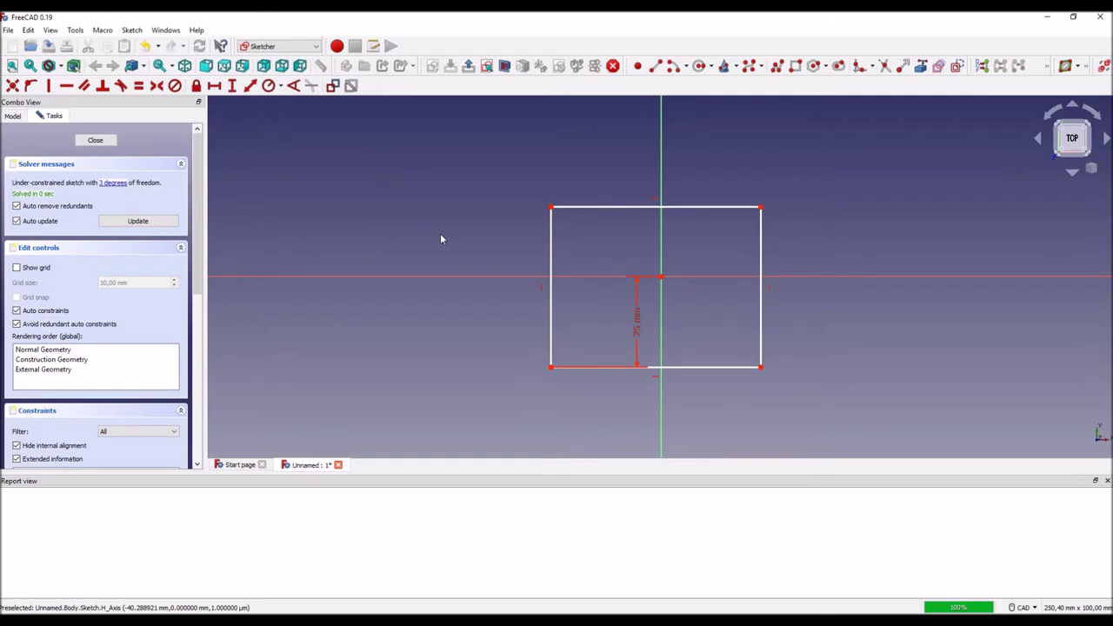
pyautogui.click(759, 209)
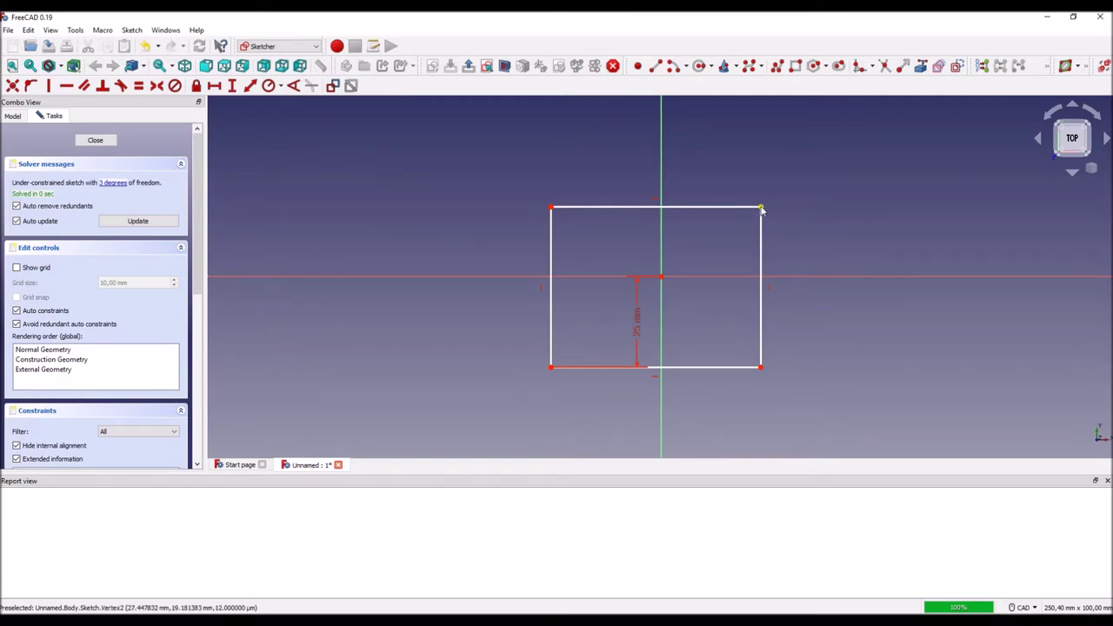
pyautogui.click(661, 177)
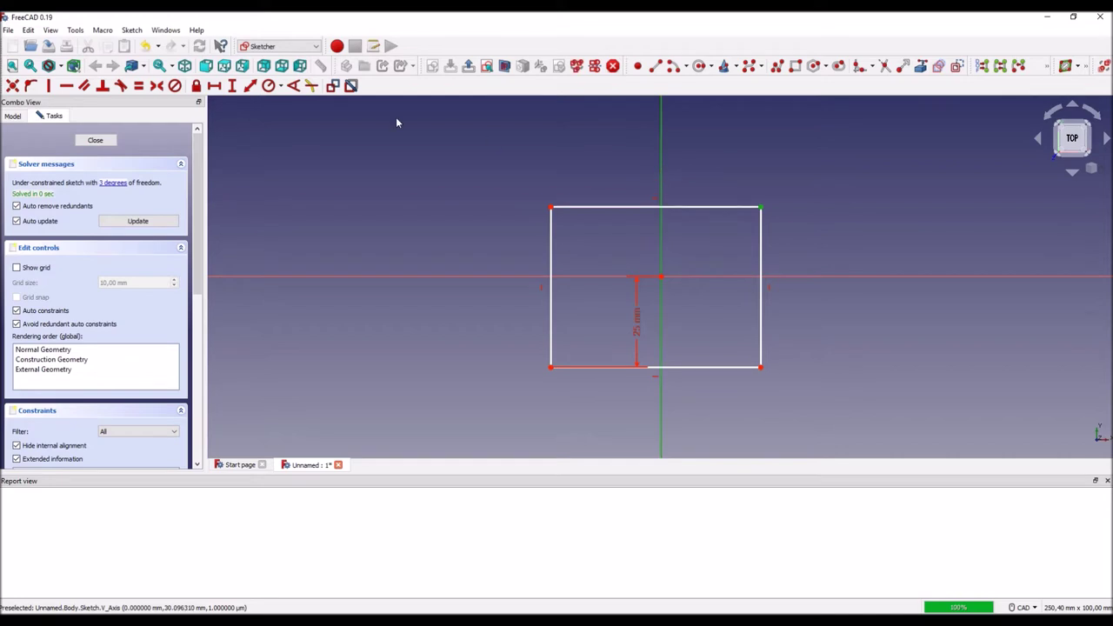
pyautogui.click(214, 85)
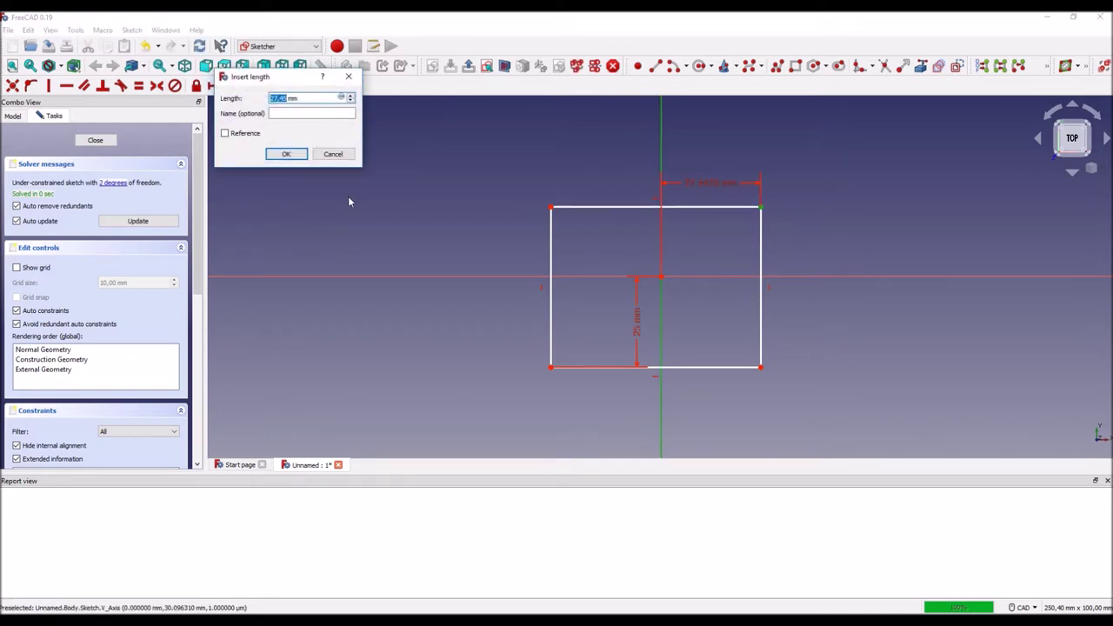
pyautogui.write('25')
pyautogui.press('Return')
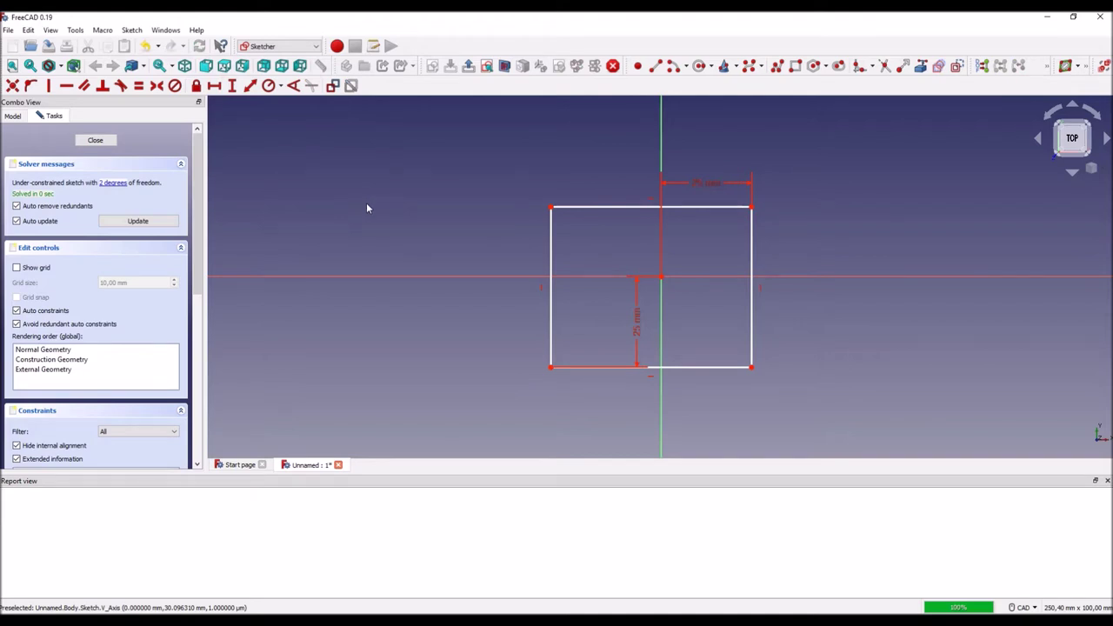
# Step: Constrain the left and bottom edges to 50 mm each
pyautogui.click(232, 85)
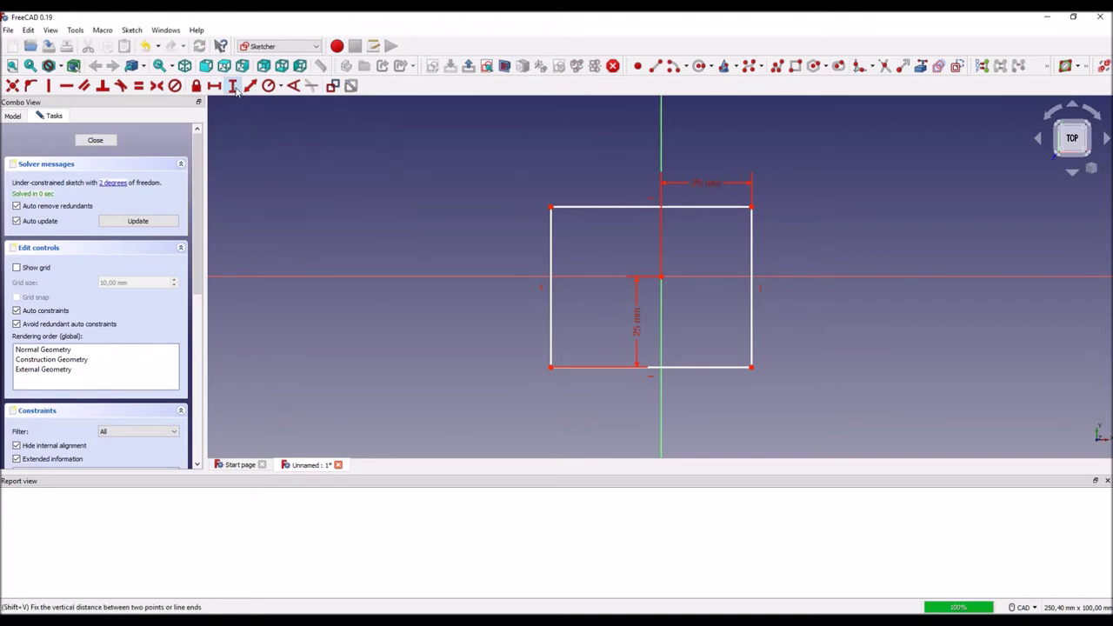
pyautogui.click(551, 271)
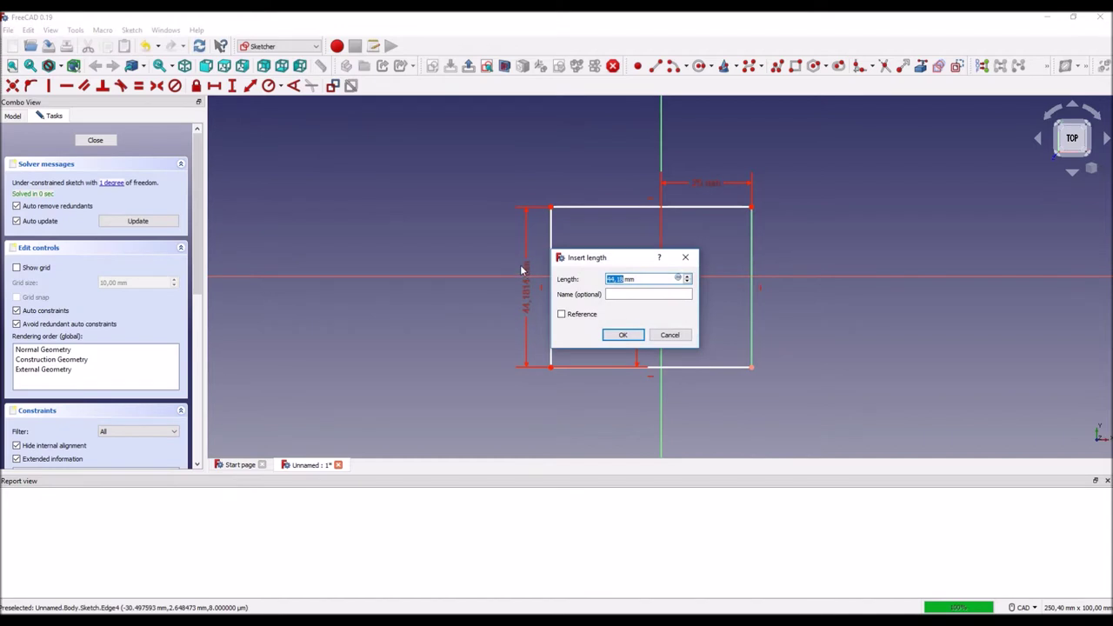
pyautogui.write('50')
pyautogui.press('Return')
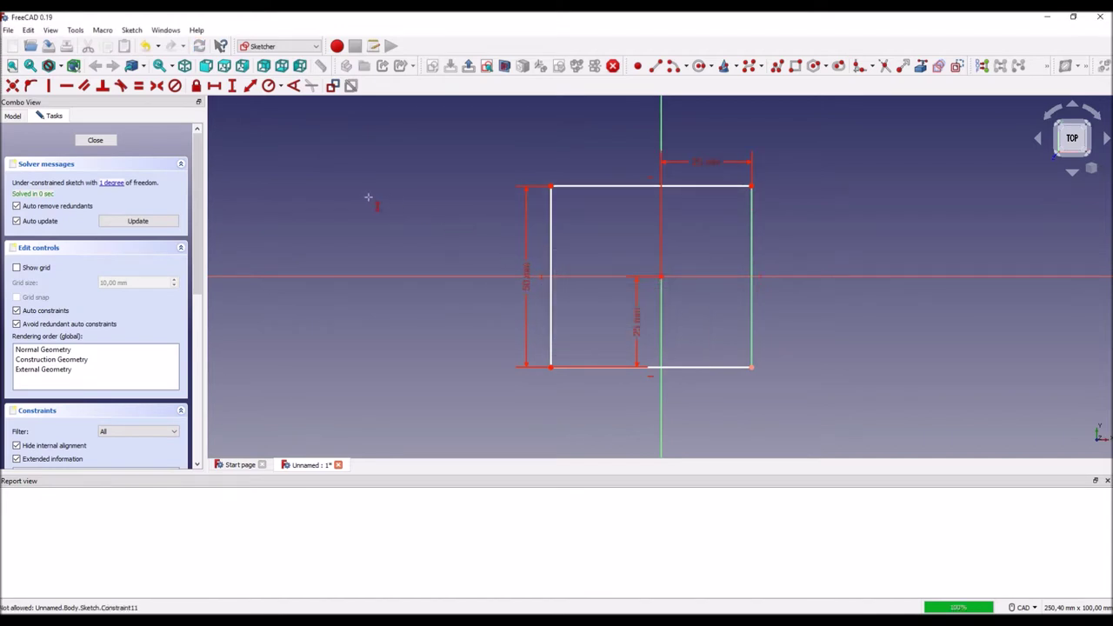
pyautogui.click(715, 367)
pyautogui.write('50')
pyautogui.press('Return')
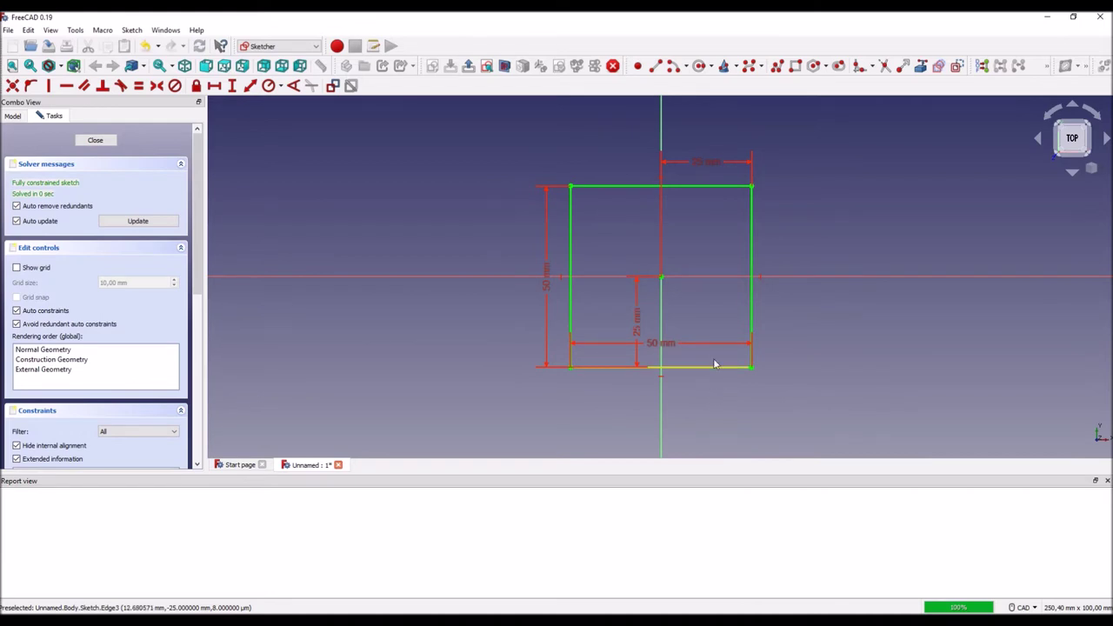
# Step: Move the 50 mm and 25 mm labels outside the square and close the sketch
pyautogui.moveTo(673, 345); pyautogui.dragTo(666, 398)
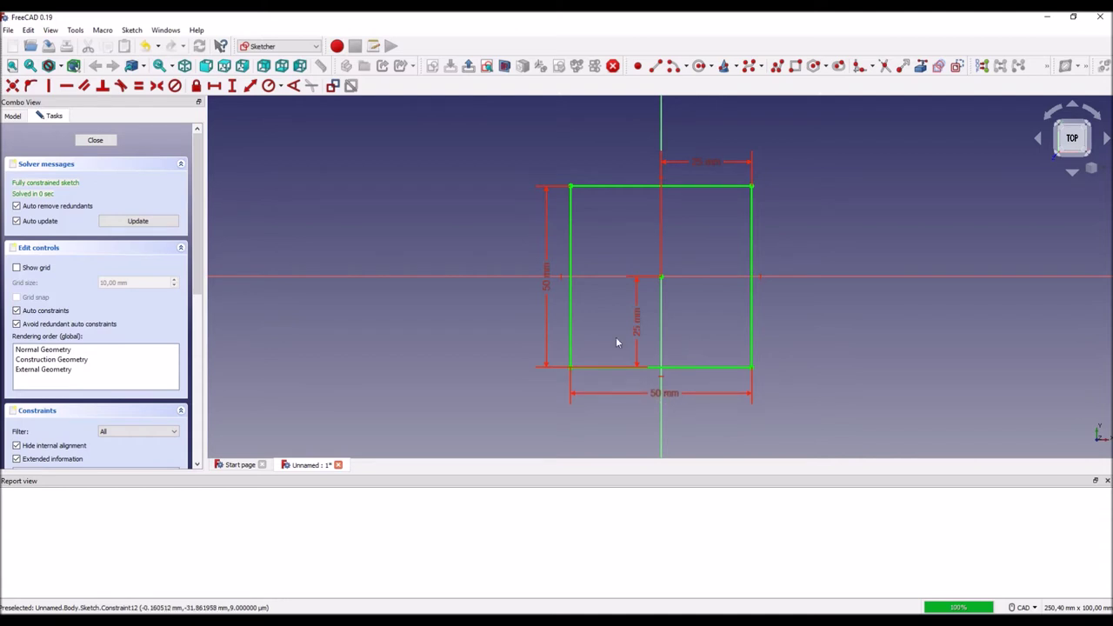
pyautogui.moveTo(639, 322); pyautogui.dragTo(781, 326)
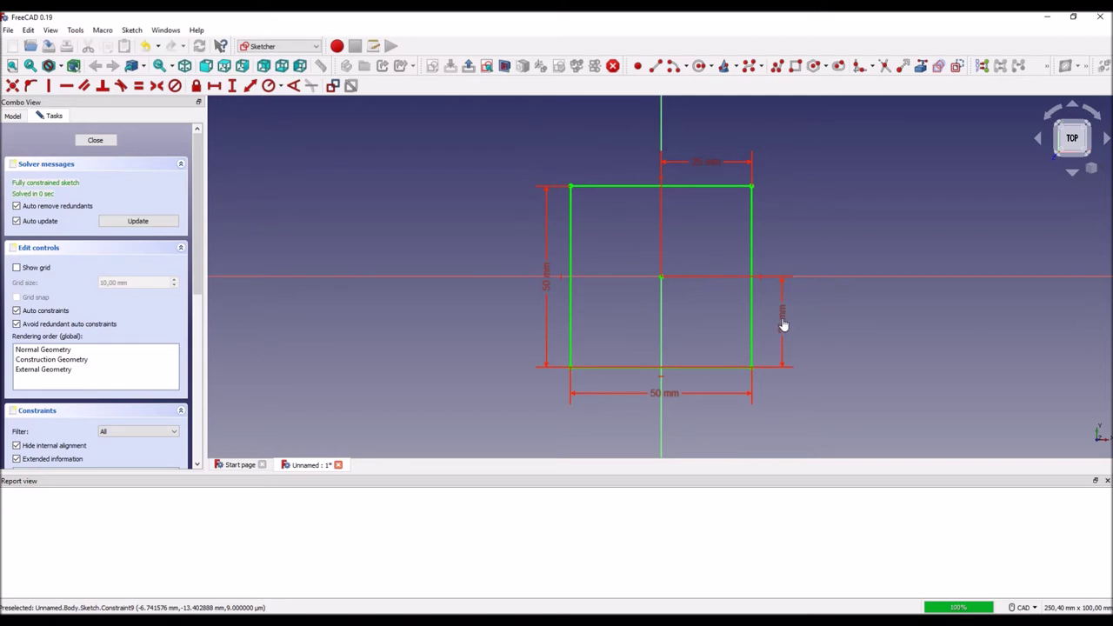
pyautogui.moveTo(814, 244); pyautogui.dragTo(786, 250, button='middle')
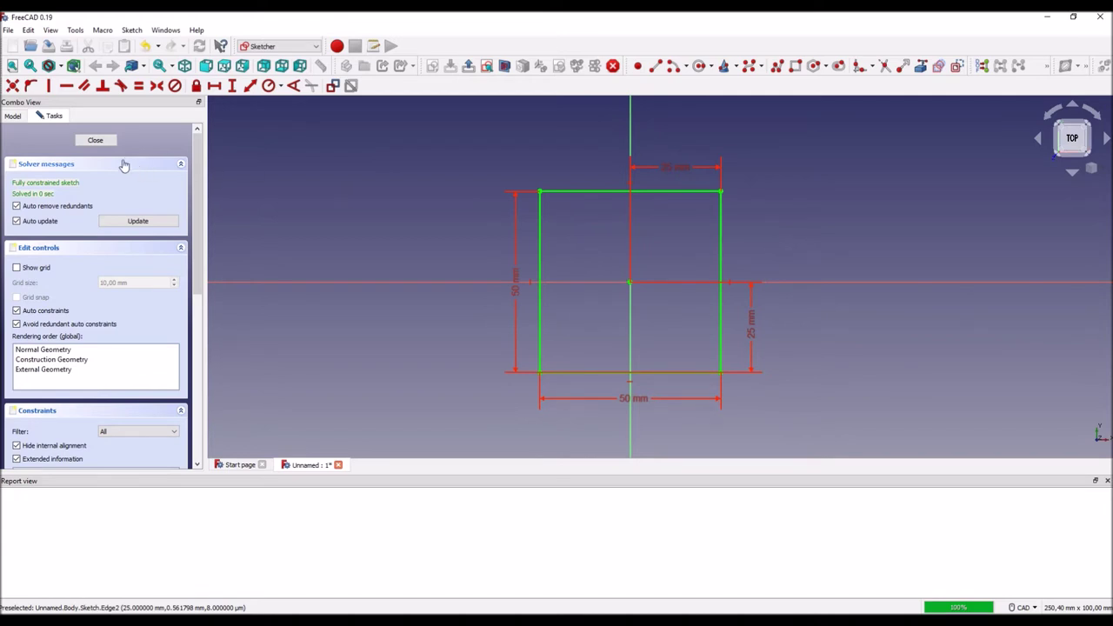
pyautogui.click(96, 140)
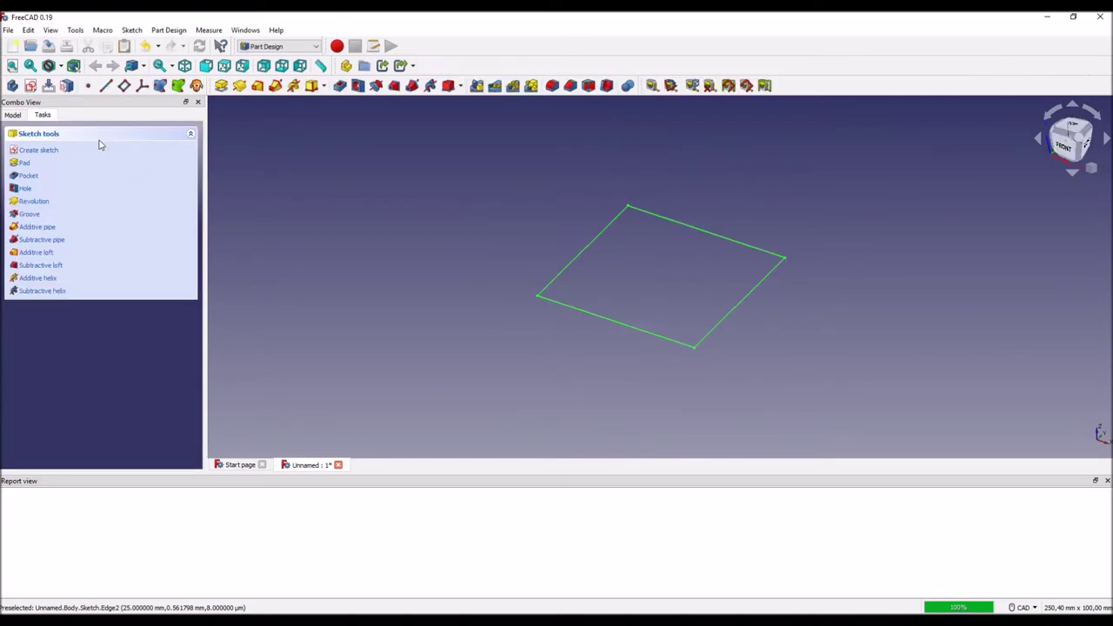
# Step: Show the body's Origin planes and use XY_Plane as reference for a new datum plane
pyautogui.click(12, 116)
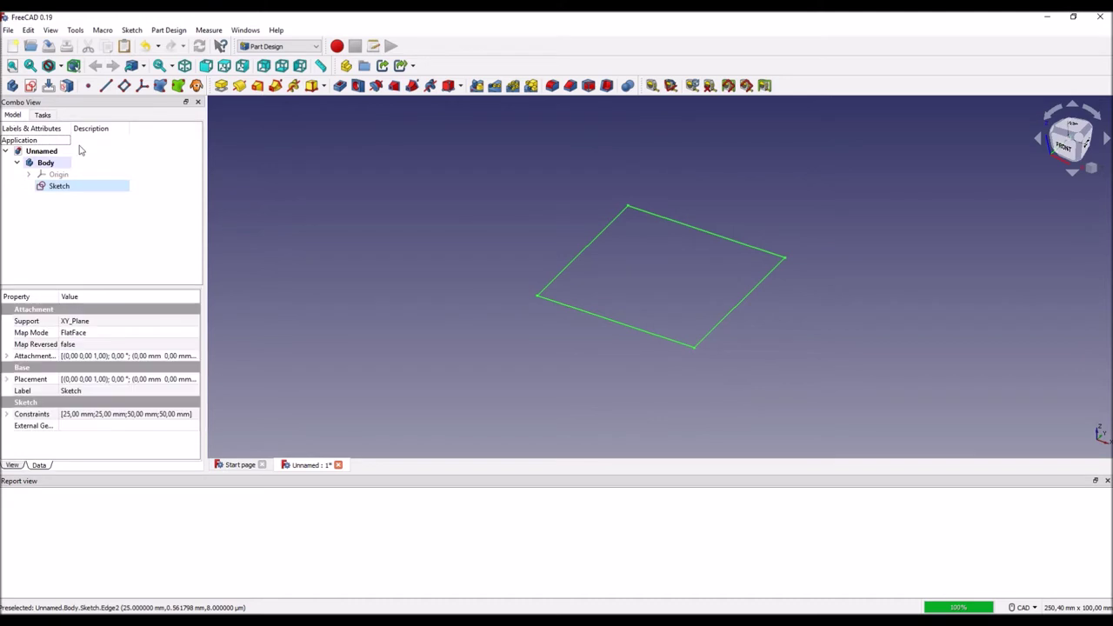
pyautogui.click(59, 175)
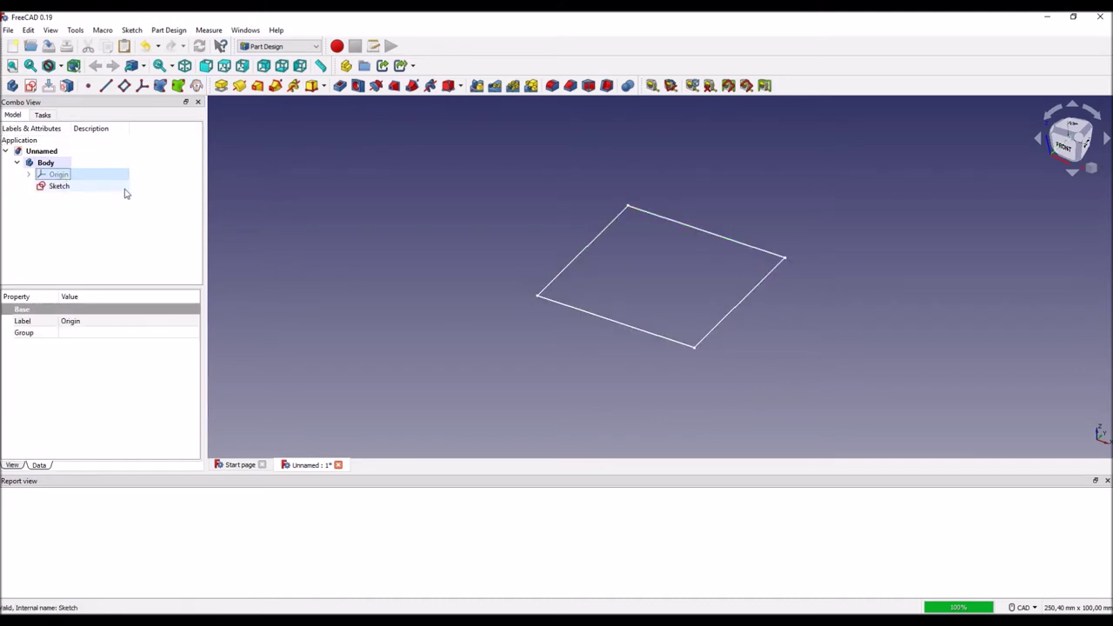
pyautogui.press('space')
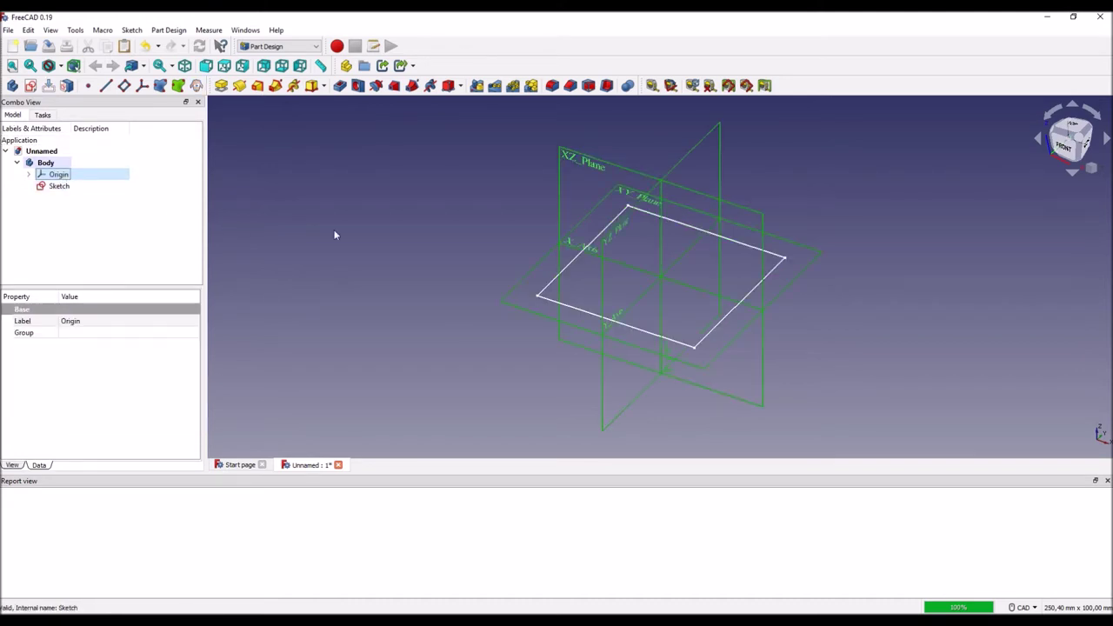
pyautogui.moveTo(455, 285); pyautogui.dragTo(400, 325, button='middle')
pyautogui.scroll(1, 412, 330)
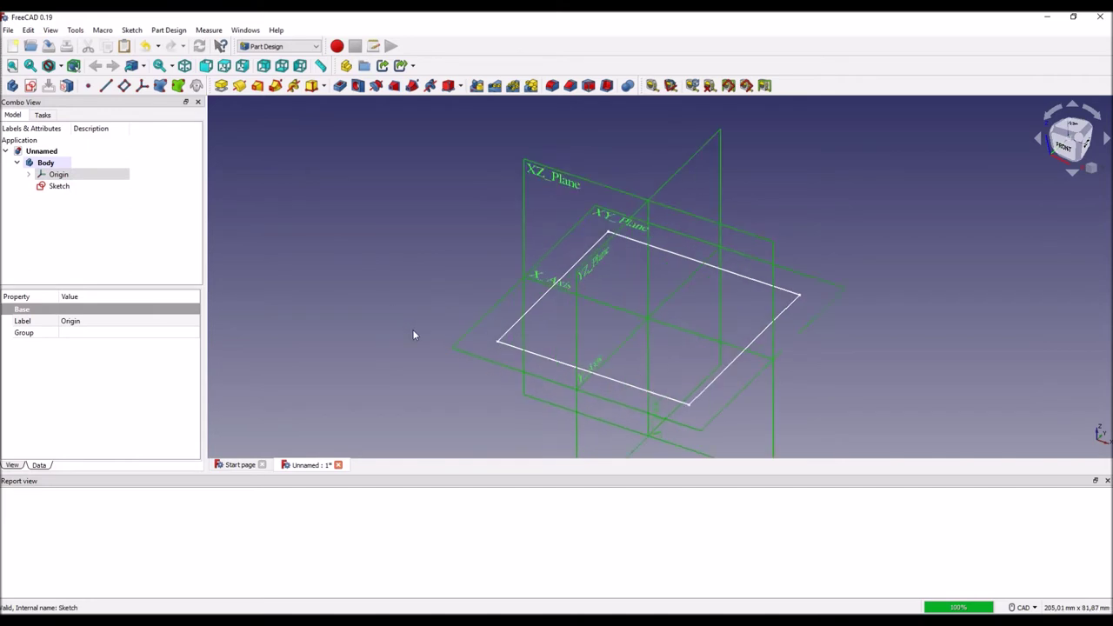
pyautogui.click(475, 329)
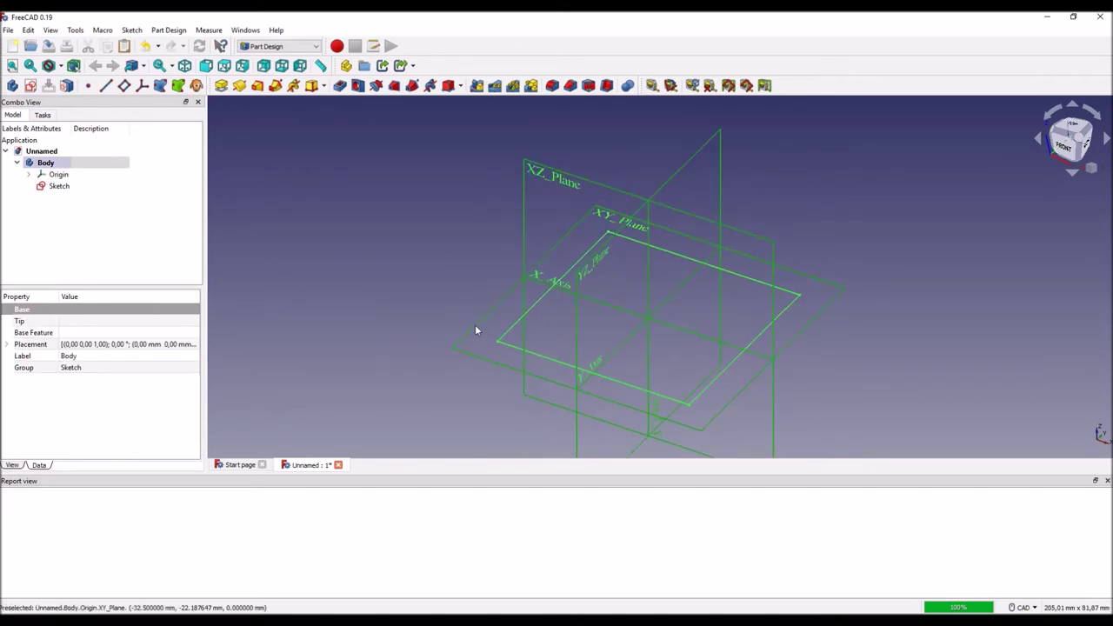
pyautogui.click(468, 328)
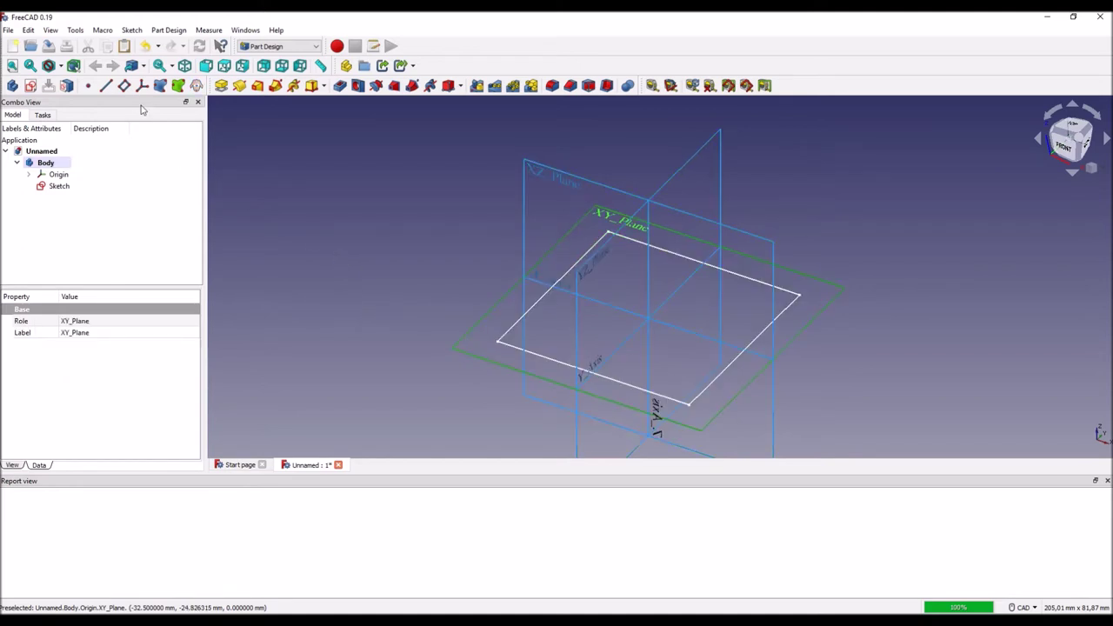
pyautogui.click(125, 86)
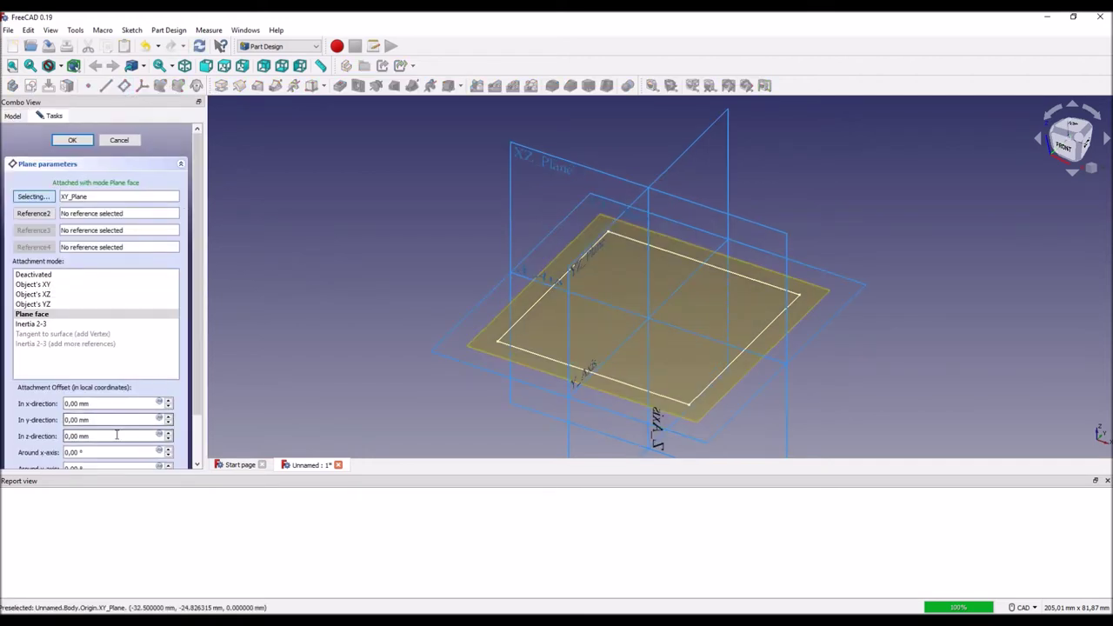
# Step: Offset the first datum plane 50 mm in z above XY_Plane
pyautogui.moveTo(116, 437); pyautogui.dragTo(55, 437)
pyautogui.write('50')
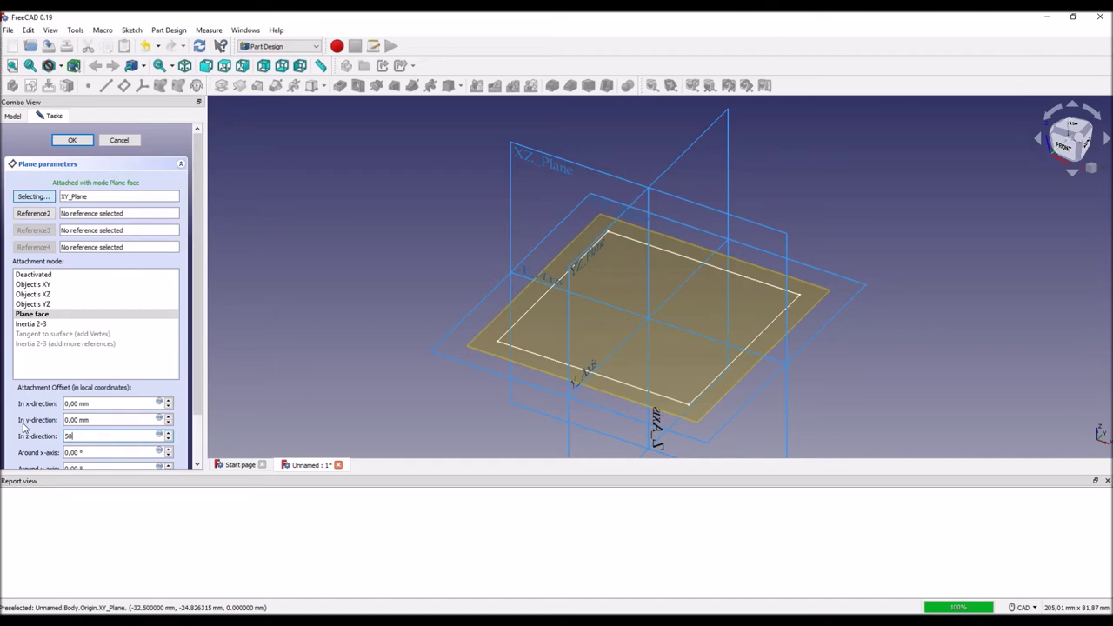
pyautogui.press('Return')
pyautogui.scroll(-2, 291, 316)
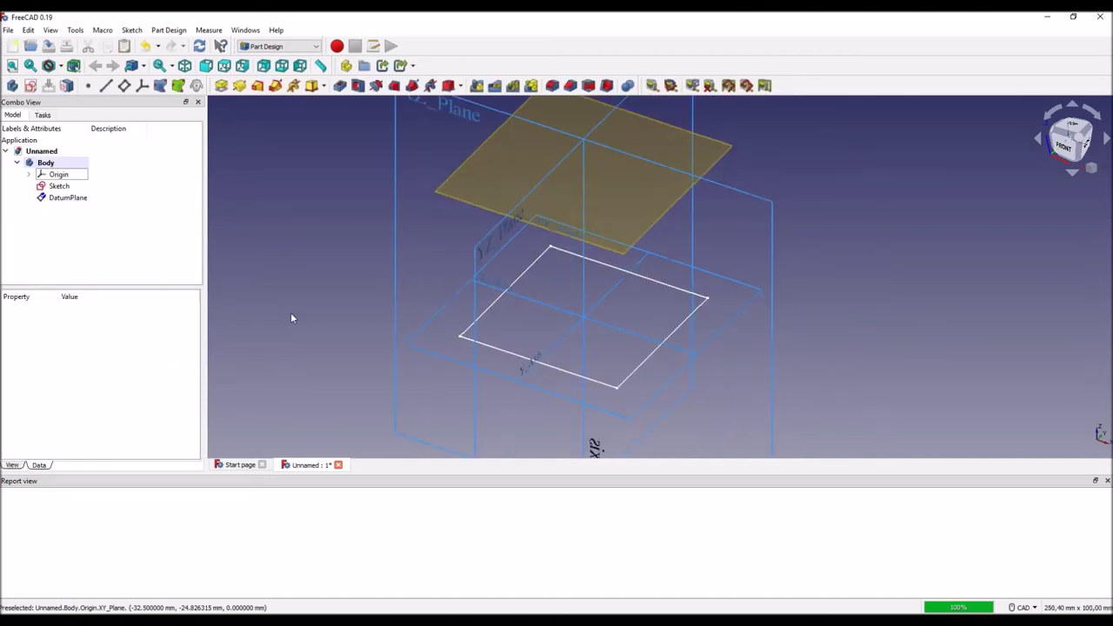
pyautogui.scroll(-2, 290, 315)
pyautogui.scroll(-1, 290, 316)
pyautogui.moveTo(290, 315); pyautogui.dragTo(439, 322, button='middle')
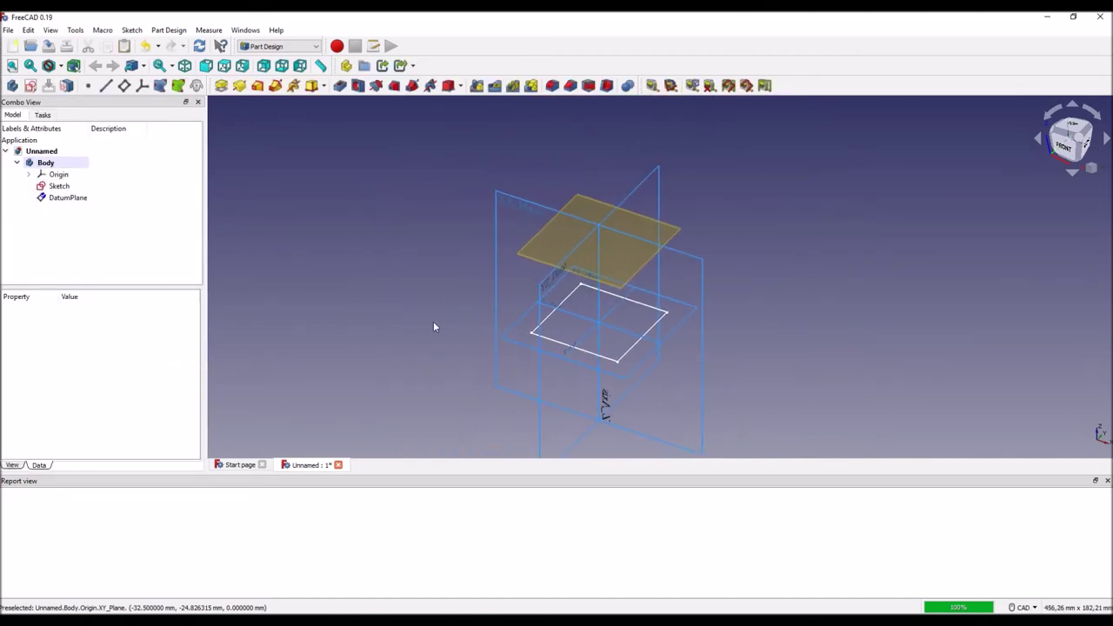
# Step: Add a second datum plane on XY_Plane with z-offset 10
pyautogui.click(513, 330)
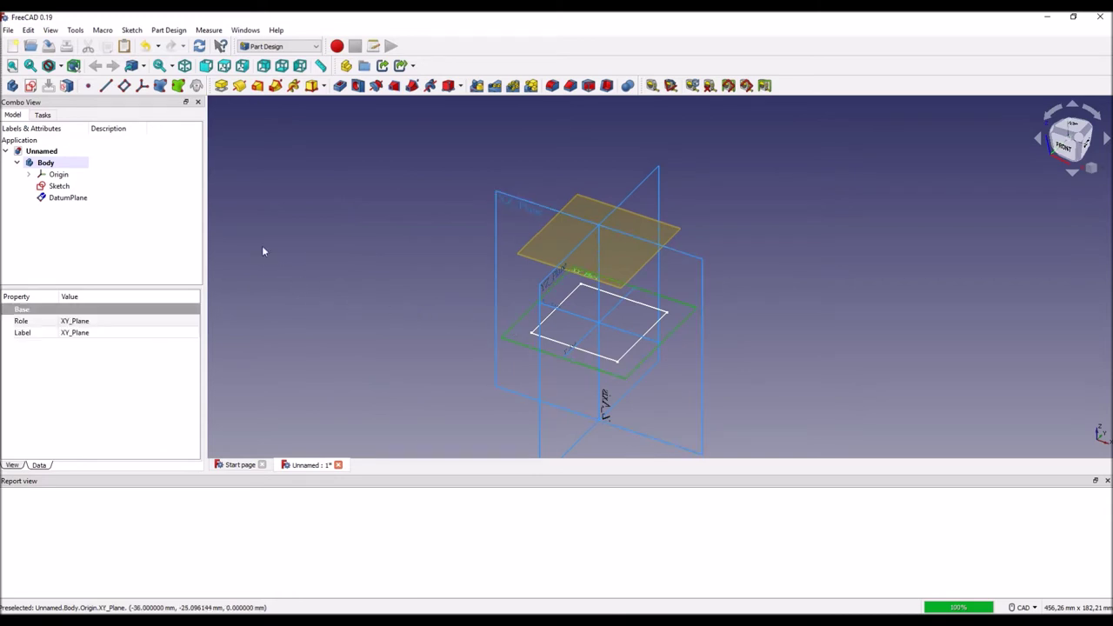
pyautogui.click(124, 85)
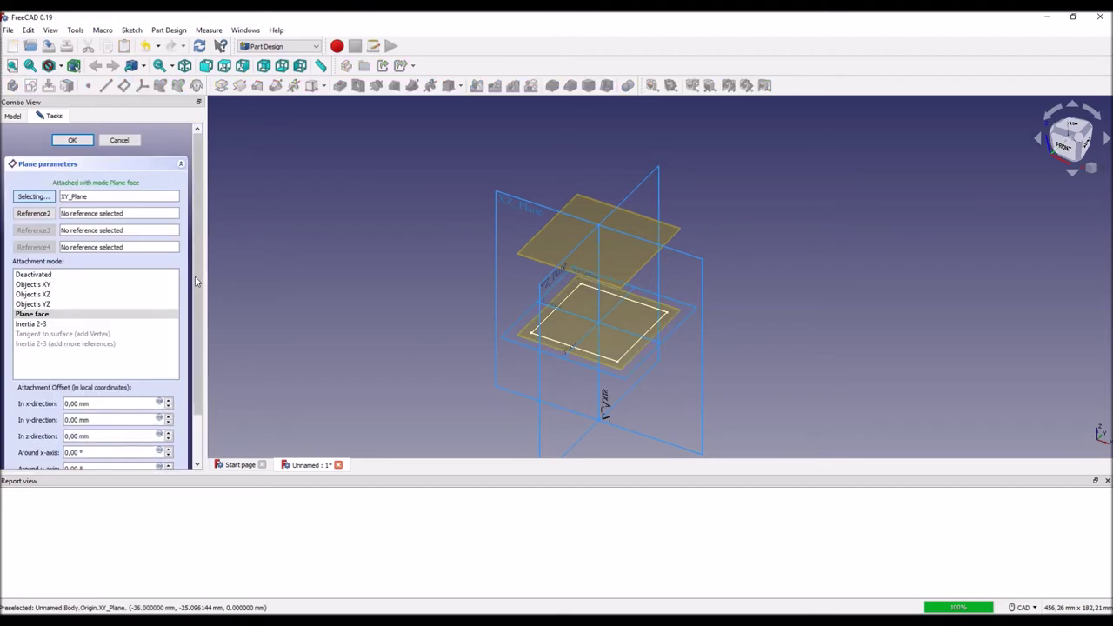
pyautogui.moveTo(119, 436); pyautogui.dragTo(26, 440)
pyautogui.write('100')
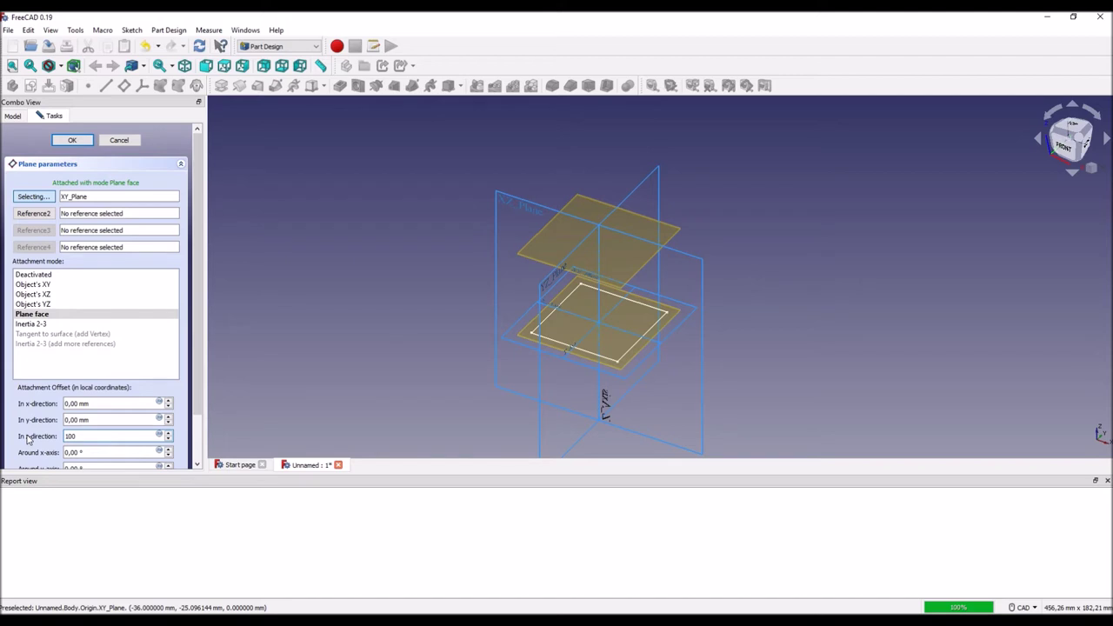
pyautogui.press('Return')
pyautogui.moveTo(278, 268)
pyautogui.mouseDown(button='middle')
pyautogui.moveTo(290, 298)
pyautogui.moveTo(368, 322)
pyautogui.mouseUp(button='middle')
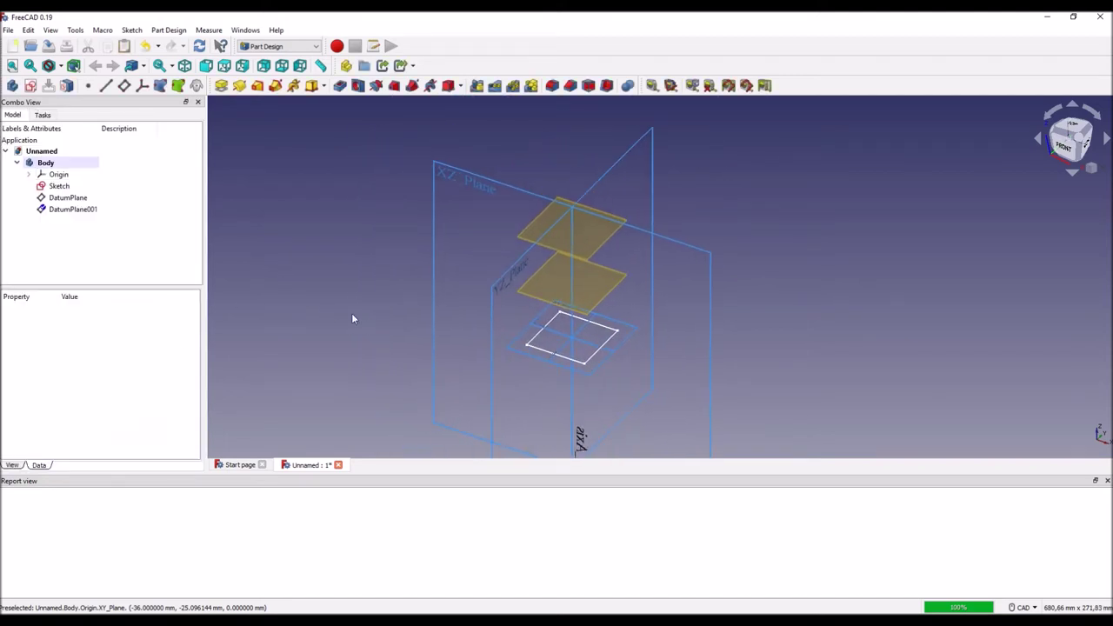
# Step: Add a third datum plane on XY_Plane with a 15 mm z-offset
pyautogui.click(513, 345)
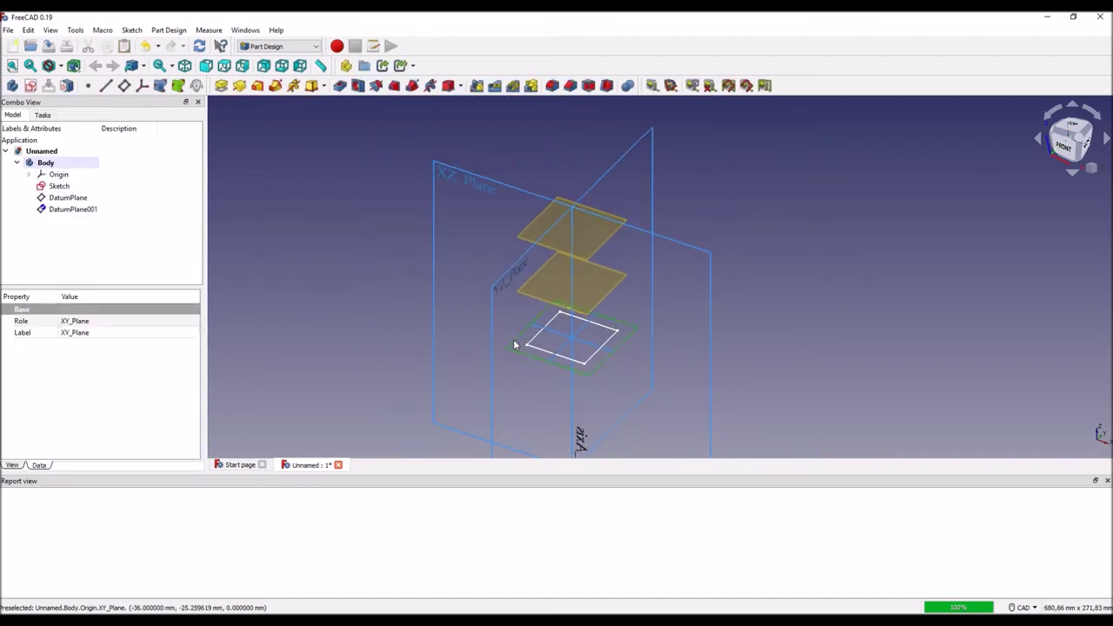
pyautogui.click(125, 85)
pyautogui.doubleClick(87, 435)
pyautogui.write('150')
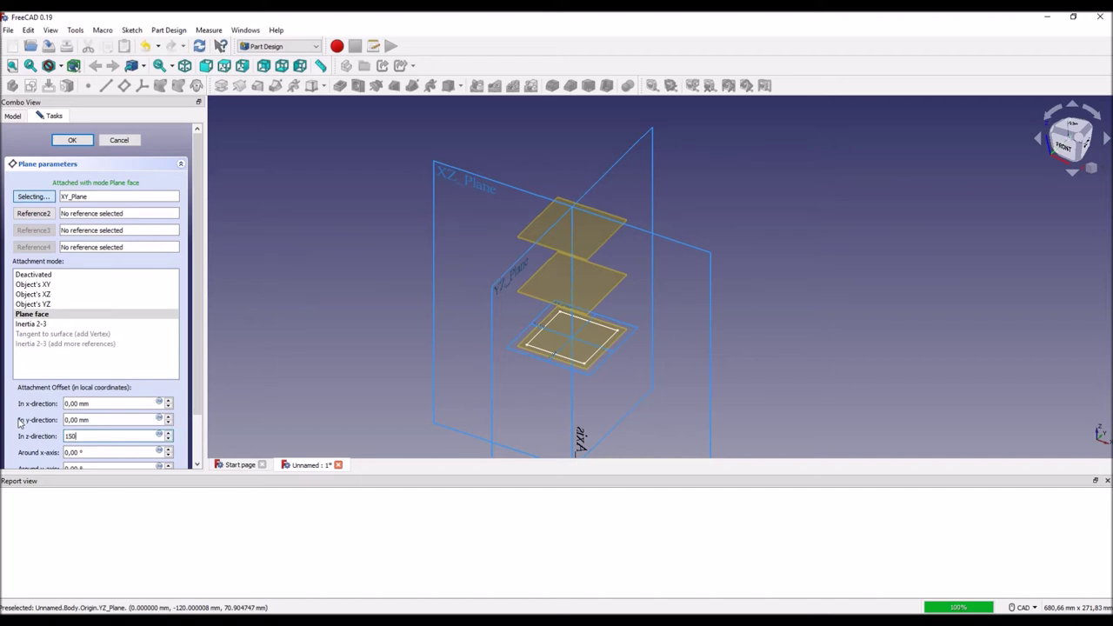
pyautogui.press('Return')
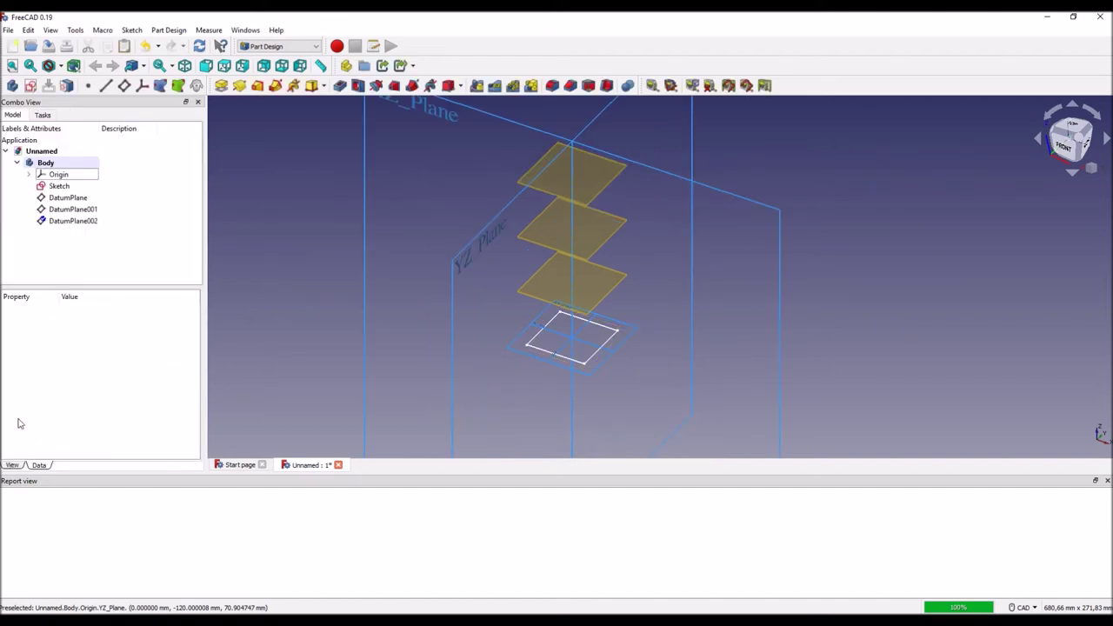
pyautogui.scroll(1, 367, 284)
pyautogui.moveTo(351, 280); pyautogui.dragTo(381, 277, button='middle')
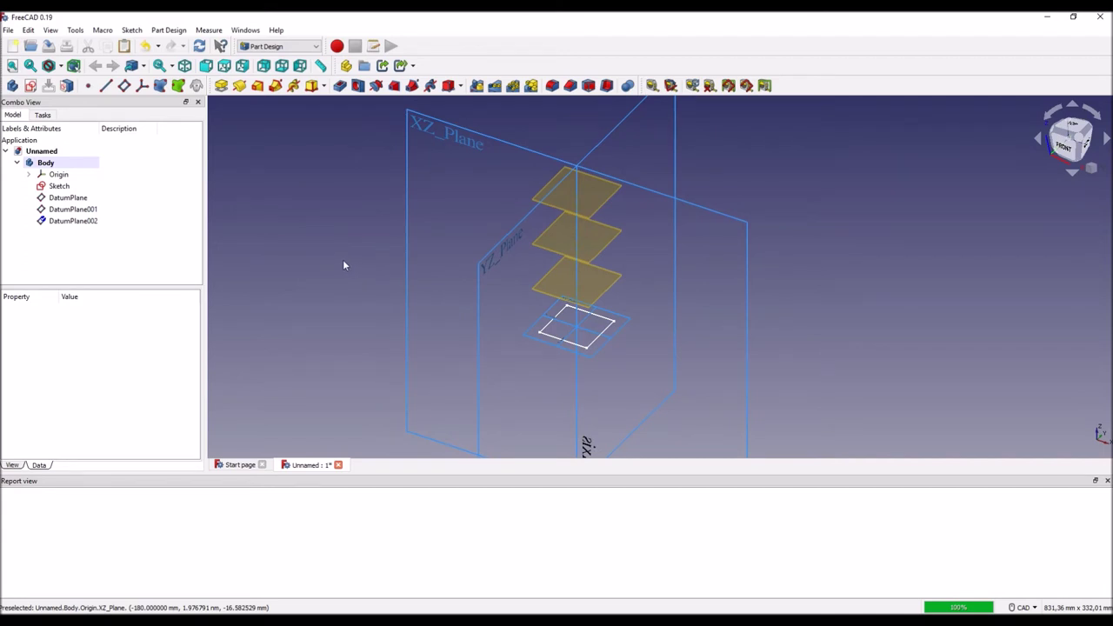
# Step: Copy the square Sketch without its XY_Plane dependency
pyautogui.click(63, 188)
pyautogui.rightClick(75, 190)
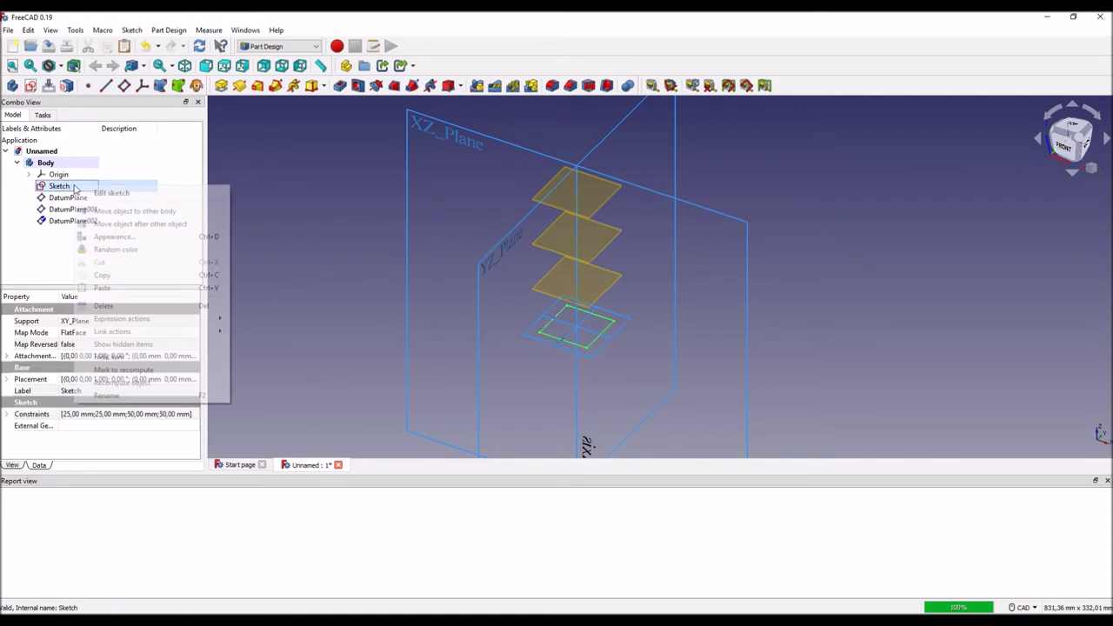
pyautogui.click(120, 276)
pyautogui.click(400, 253)
pyautogui.click(399, 253)
pyautogui.click(389, 253)
pyautogui.click(412, 266)
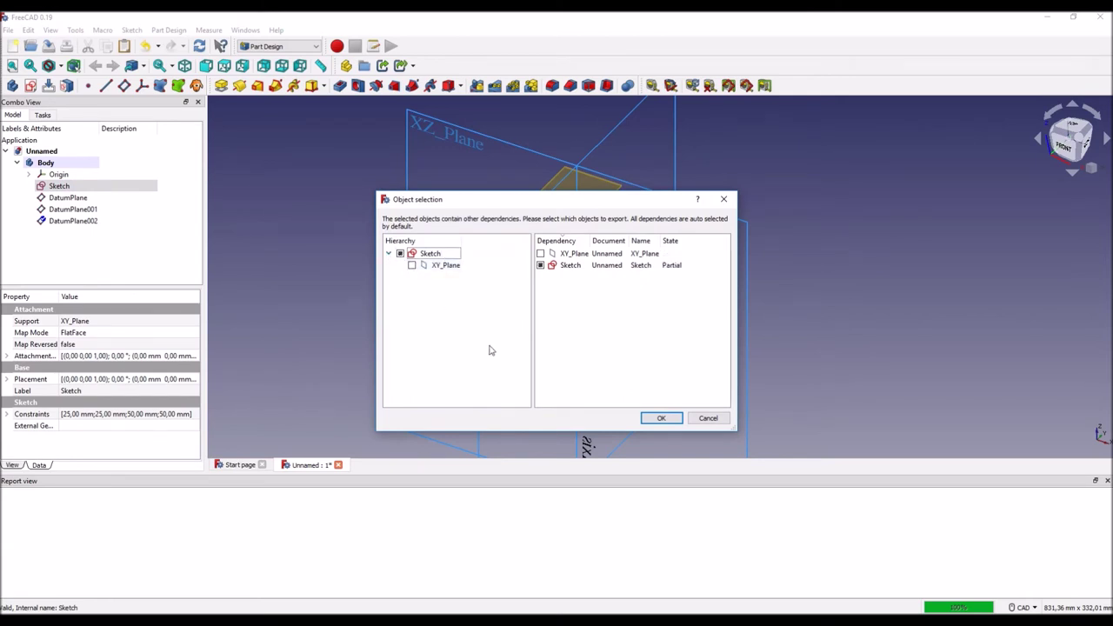
pyautogui.click(661, 419)
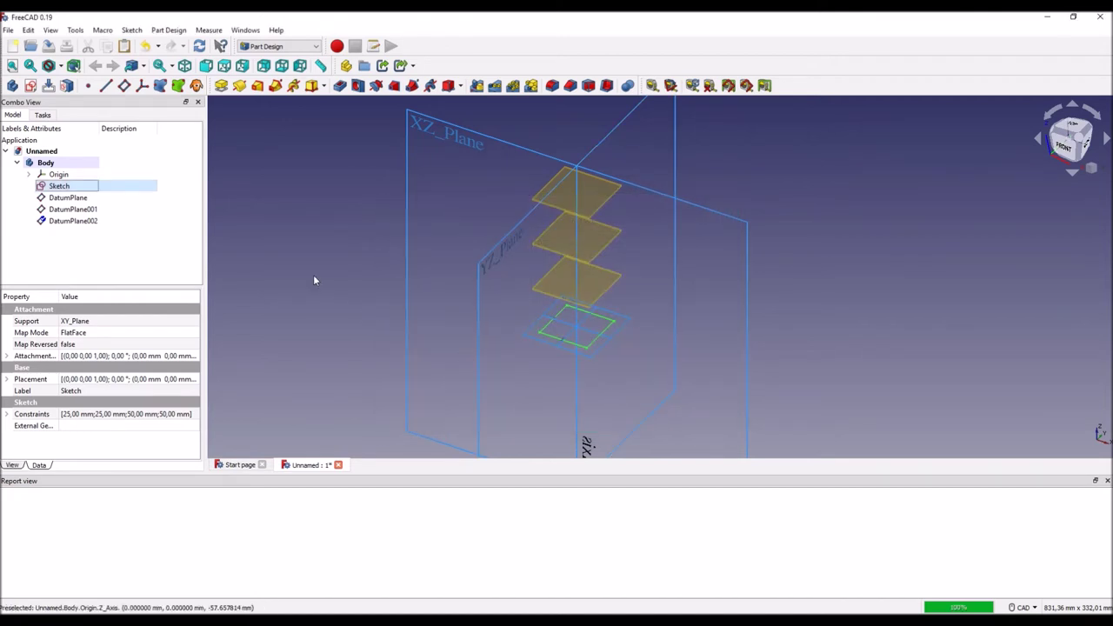
# Step: Paste three copies of the sketch, Sketch001 to Sketch003, via the Body
pyautogui.click(59, 163)
pyautogui.rightClick(73, 163)
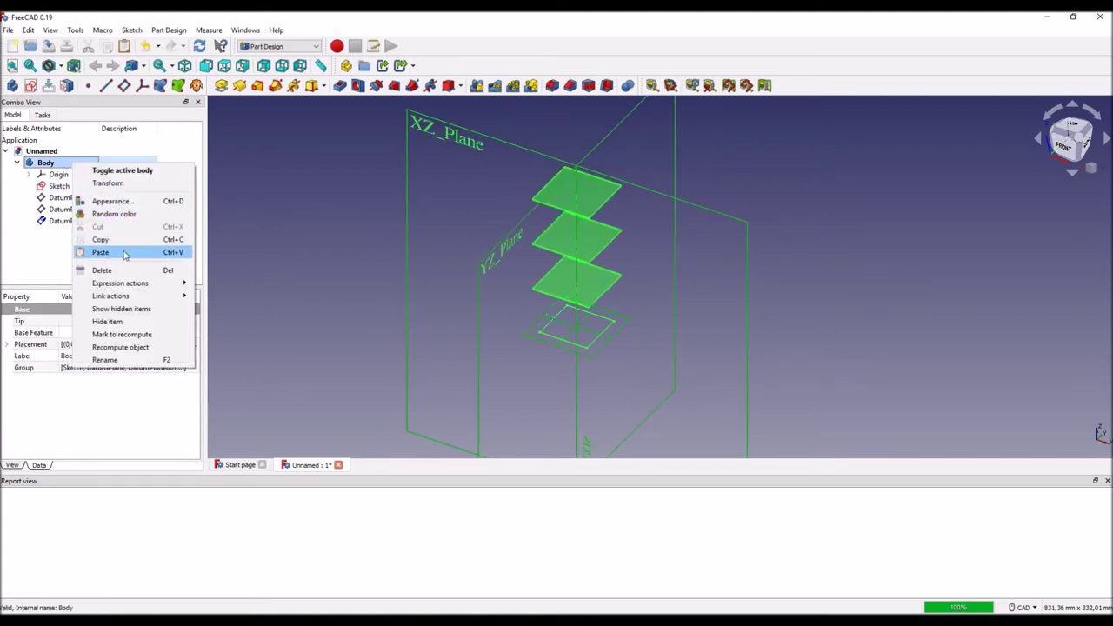
pyautogui.click(124, 254)
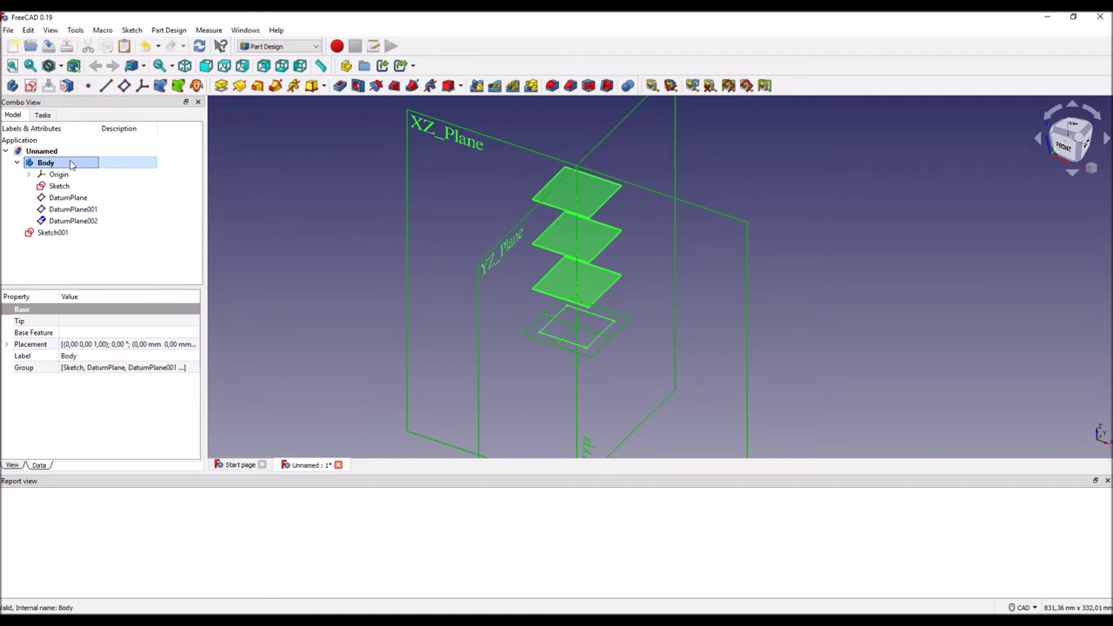
pyautogui.rightClick(71, 164)
pyautogui.click(110, 251)
pyautogui.rightClick(71, 164)
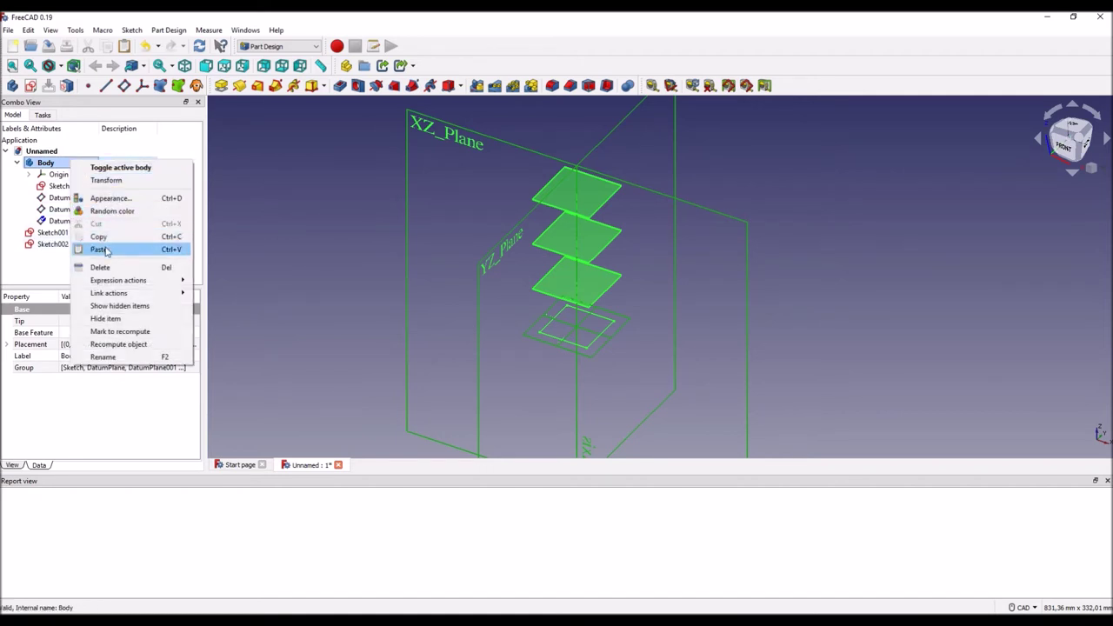
pyautogui.click(106, 252)
# Step: Drag Sketch001 through Sketch003 into the Body
pyautogui.click(52, 233)
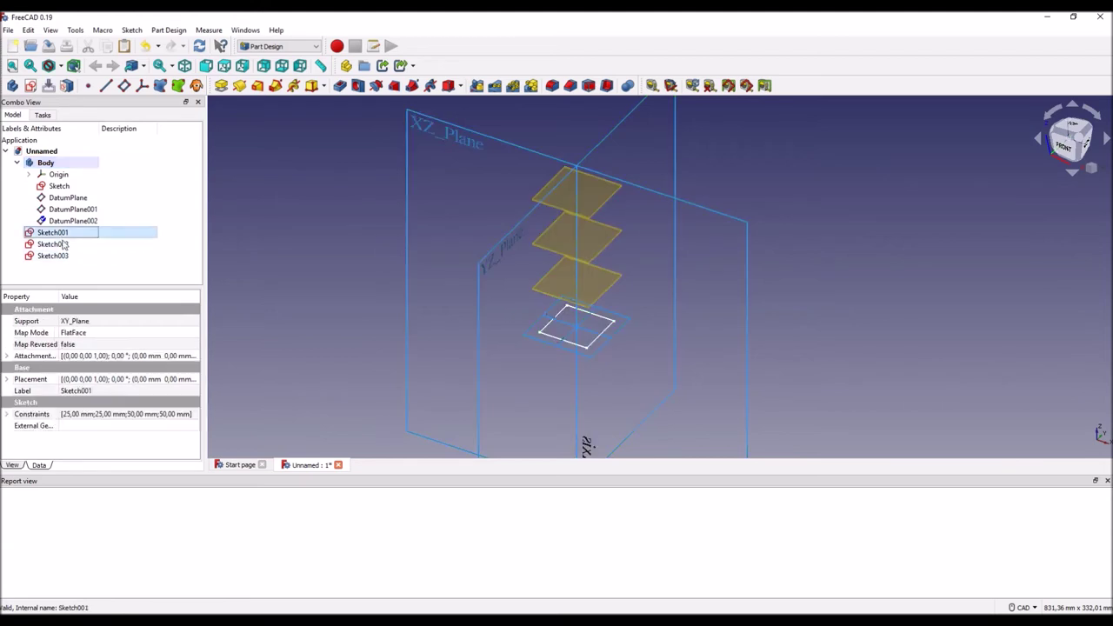
pyautogui.keyDown('shift'); pyautogui.click(61, 257); pyautogui.keyUp('shift')
pyautogui.moveTo(59, 244)
pyautogui.mouseDown()
pyautogui.moveTo(66, 174)
pyautogui.moveTo(45, 163)
pyautogui.mouseUp()
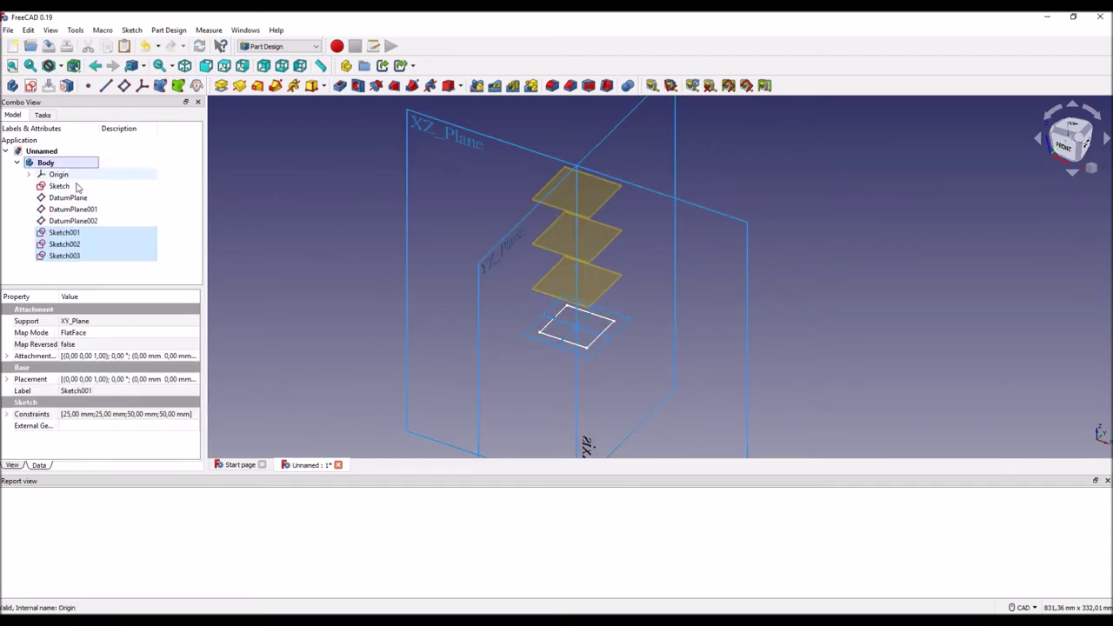
pyautogui.click(101, 279)
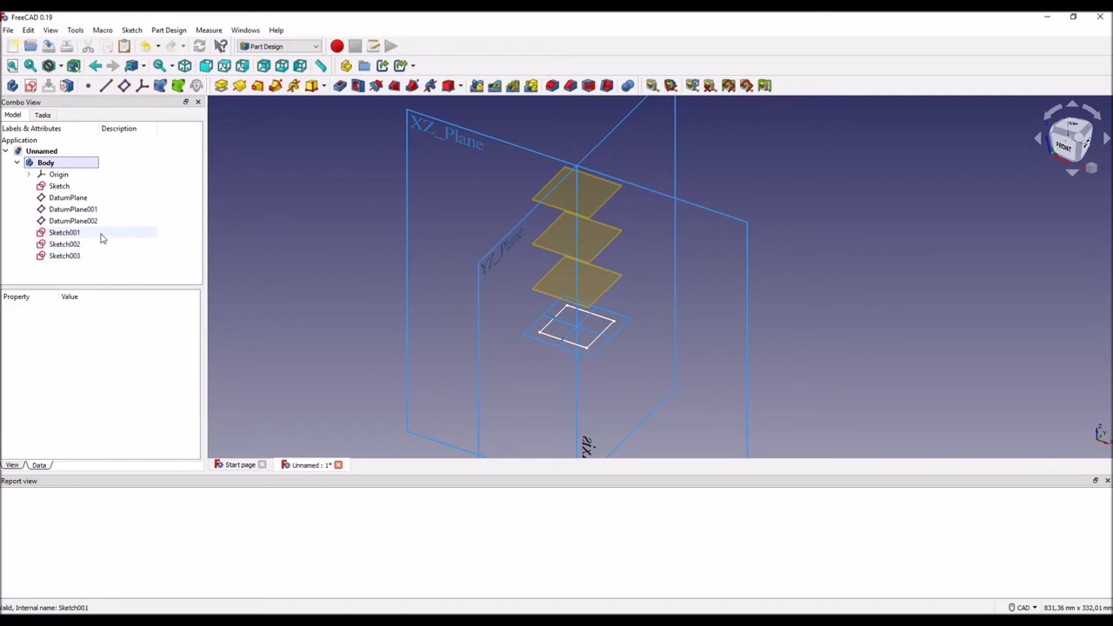
pyautogui.click(78, 203)
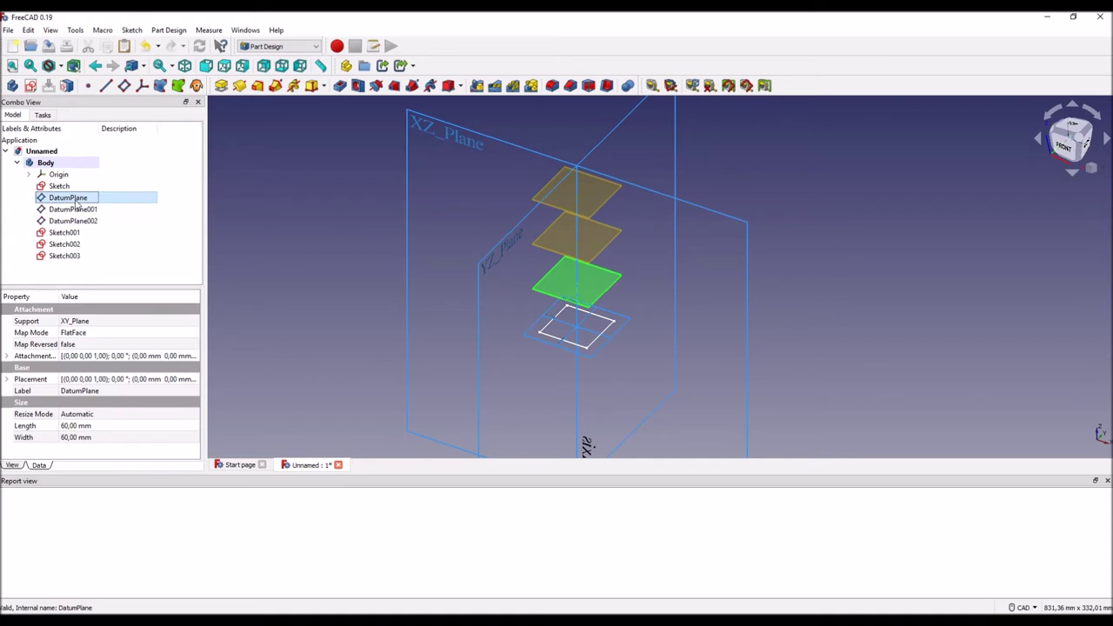
# Step: Attach Sketch001 to DatumPlane as a flat face
pyautogui.click(67, 89)
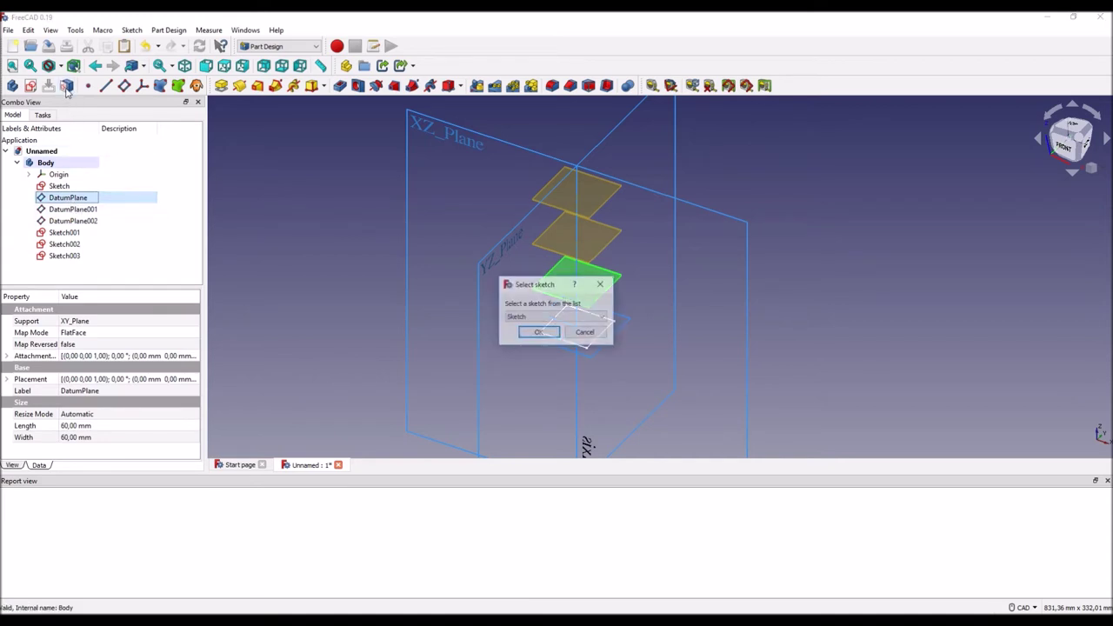
pyautogui.click(546, 317)
pyautogui.click(557, 334)
pyautogui.click(539, 334)
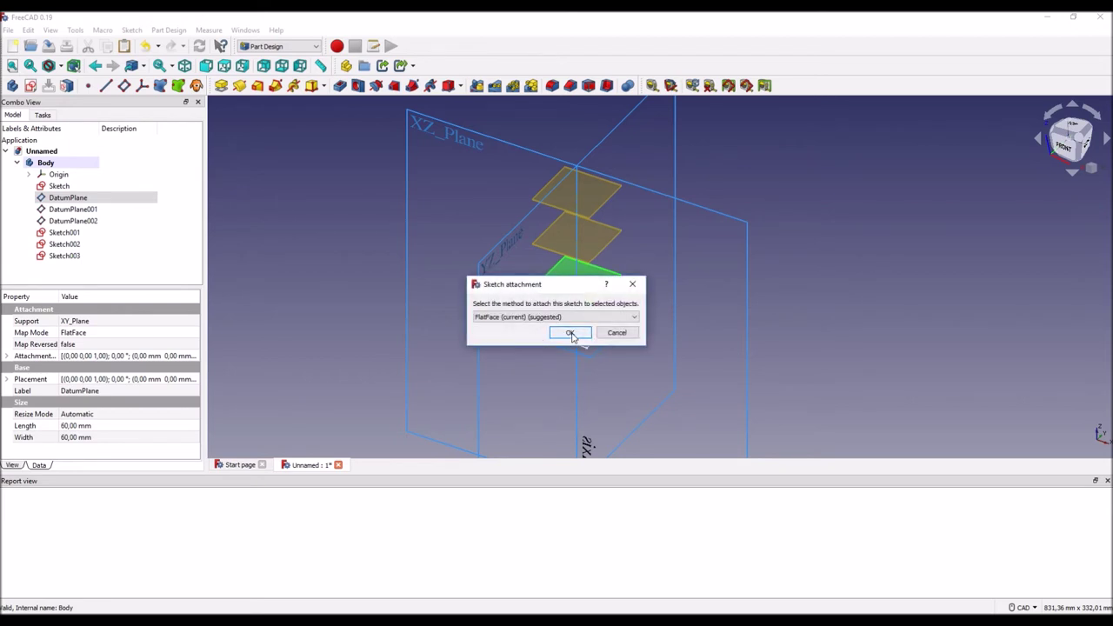
pyautogui.click(572, 335)
# Step: Attach Sketch002 to DatumPlane001 as a flat face
pyautogui.click(75, 210)
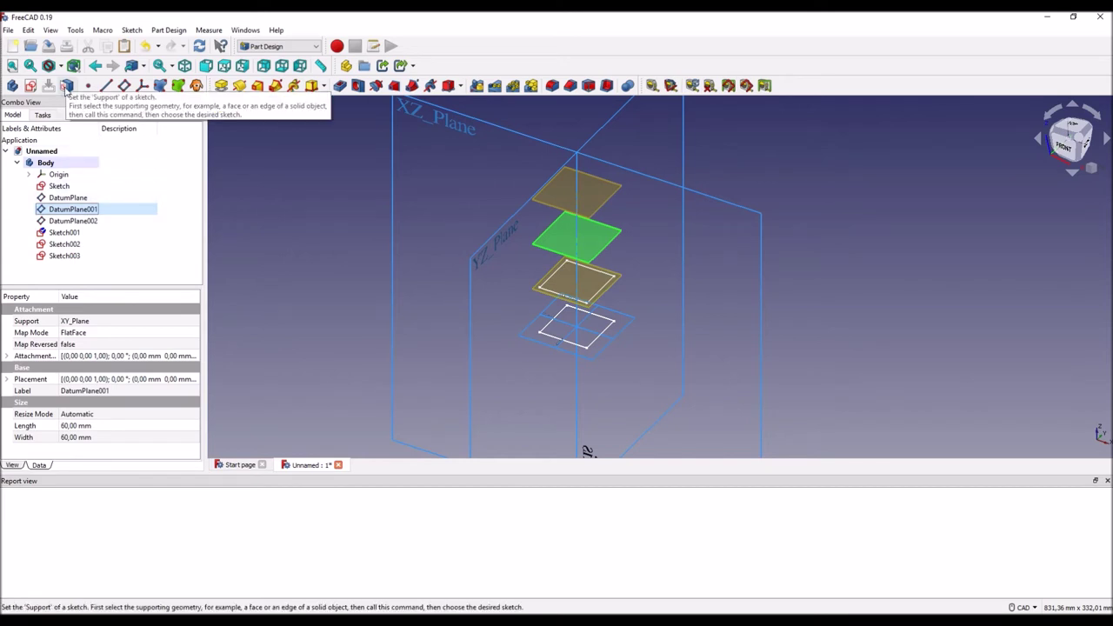
pyautogui.click(67, 87)
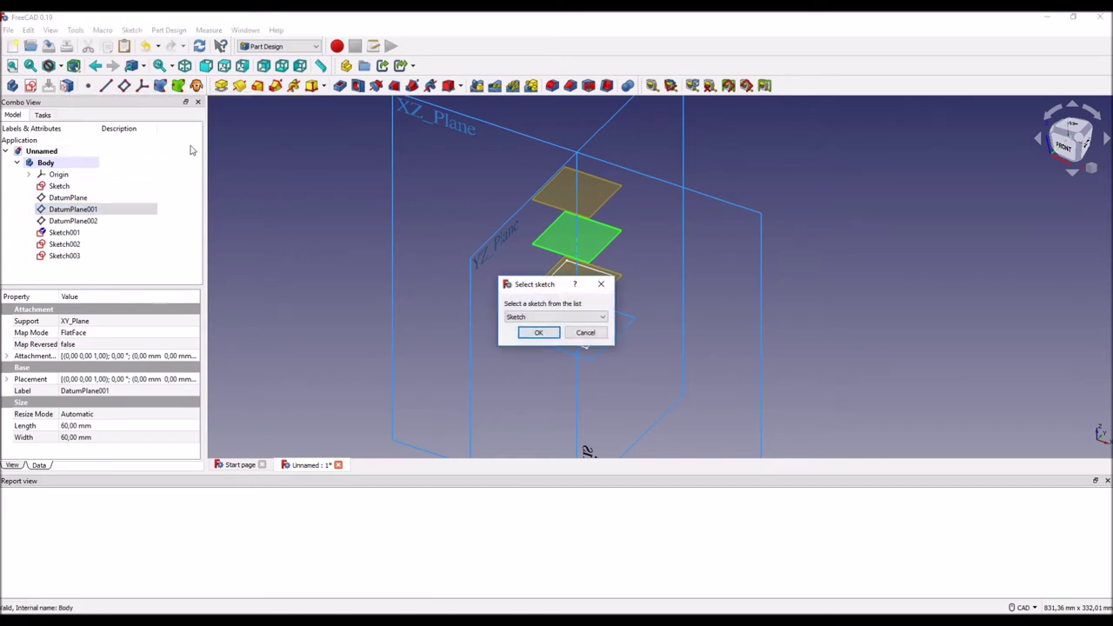
pyautogui.click(517, 317)
pyautogui.click(539, 330)
pyautogui.click(541, 334)
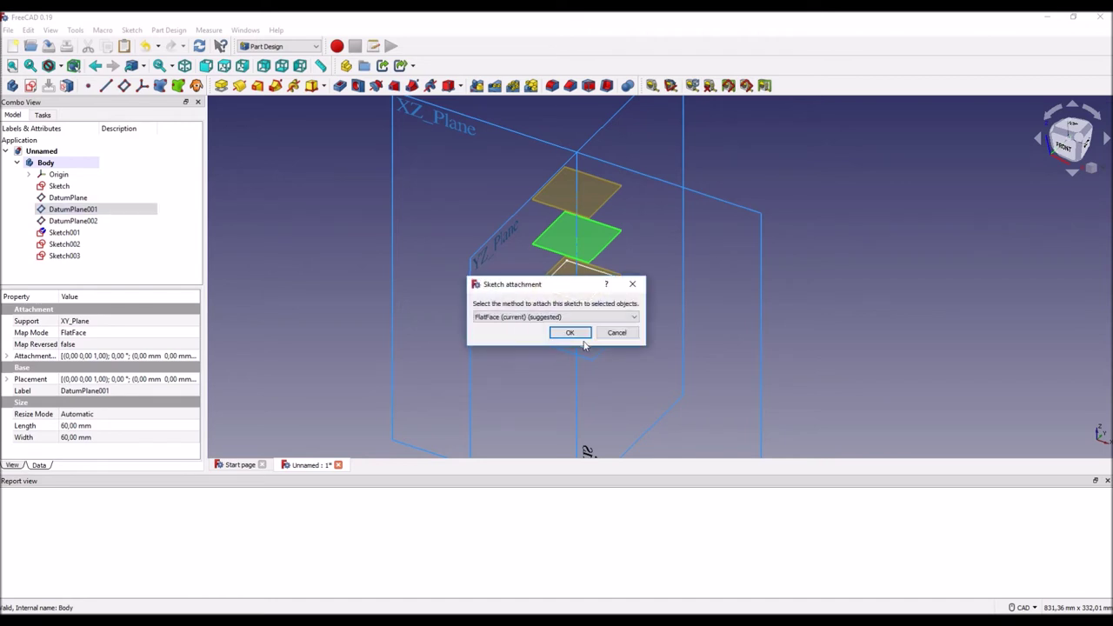
pyautogui.click(570, 333)
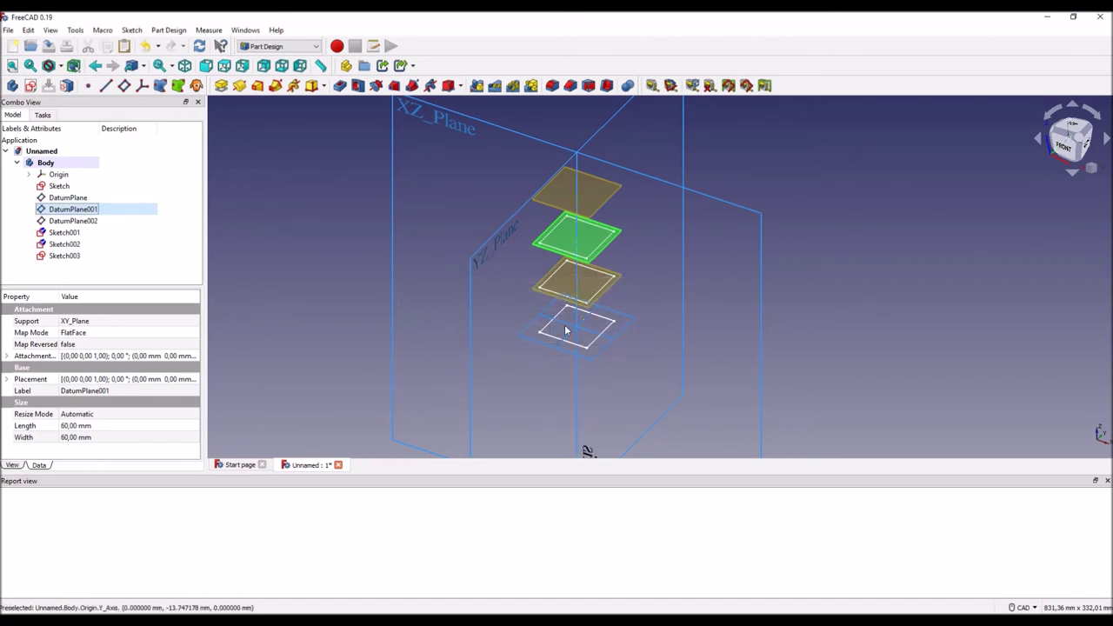
# Step: Attach Sketch003 to DatumPlane002 as a flat face
pyautogui.click(77, 223)
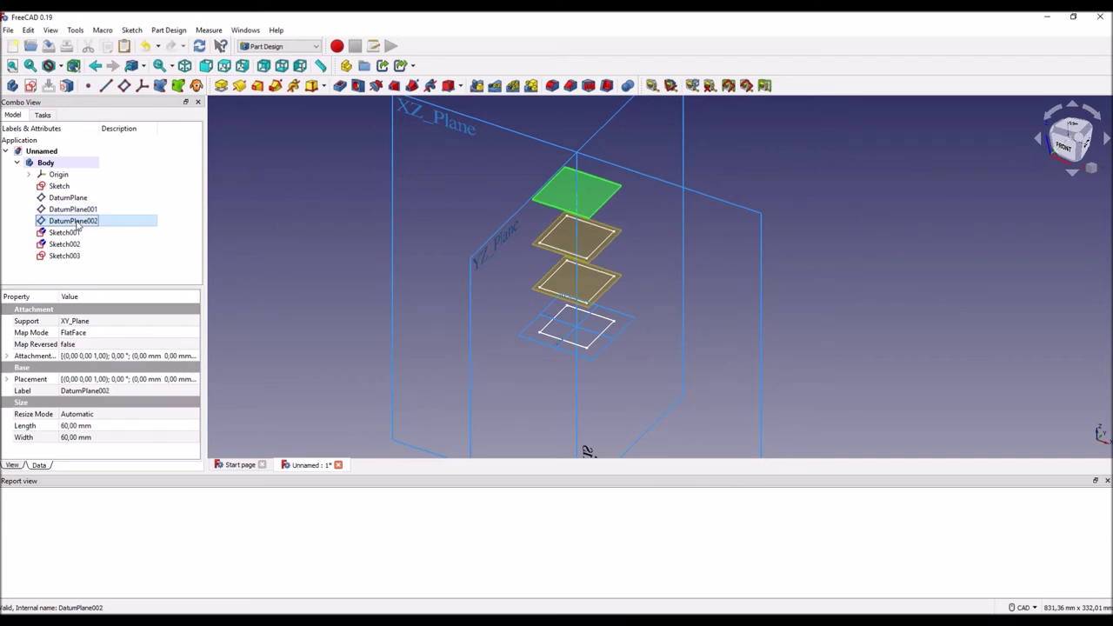
pyautogui.click(67, 85)
pyautogui.click(556, 317)
pyautogui.click(534, 350)
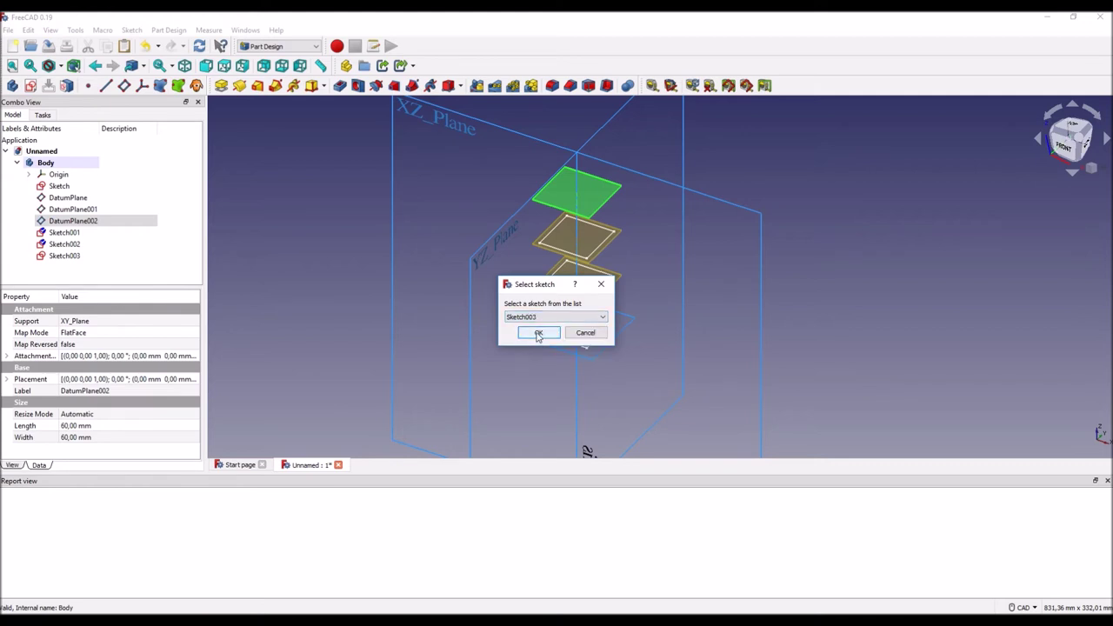
pyautogui.click(538, 335)
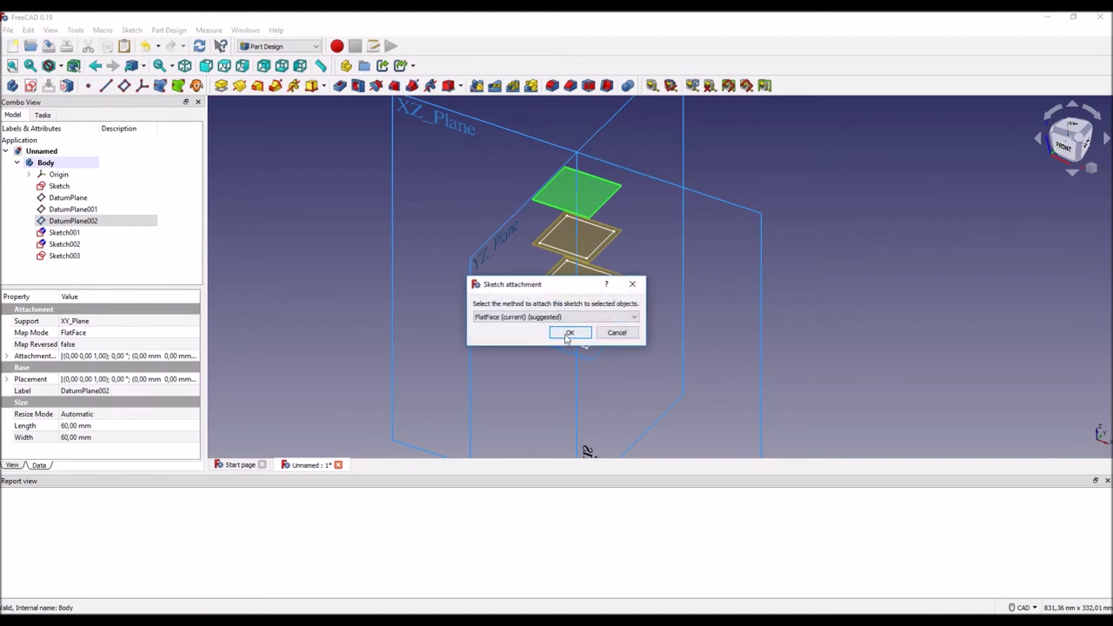
pyautogui.click(569, 333)
pyautogui.moveTo(347, 374); pyautogui.dragTo(327, 374, button='middle')
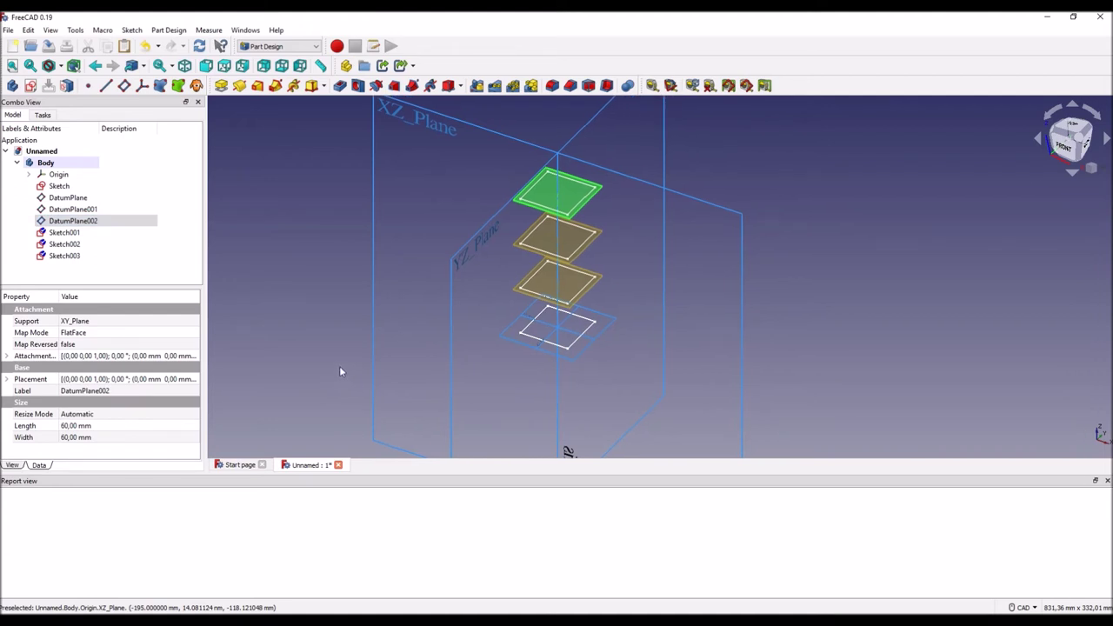
pyautogui.click(66, 233)
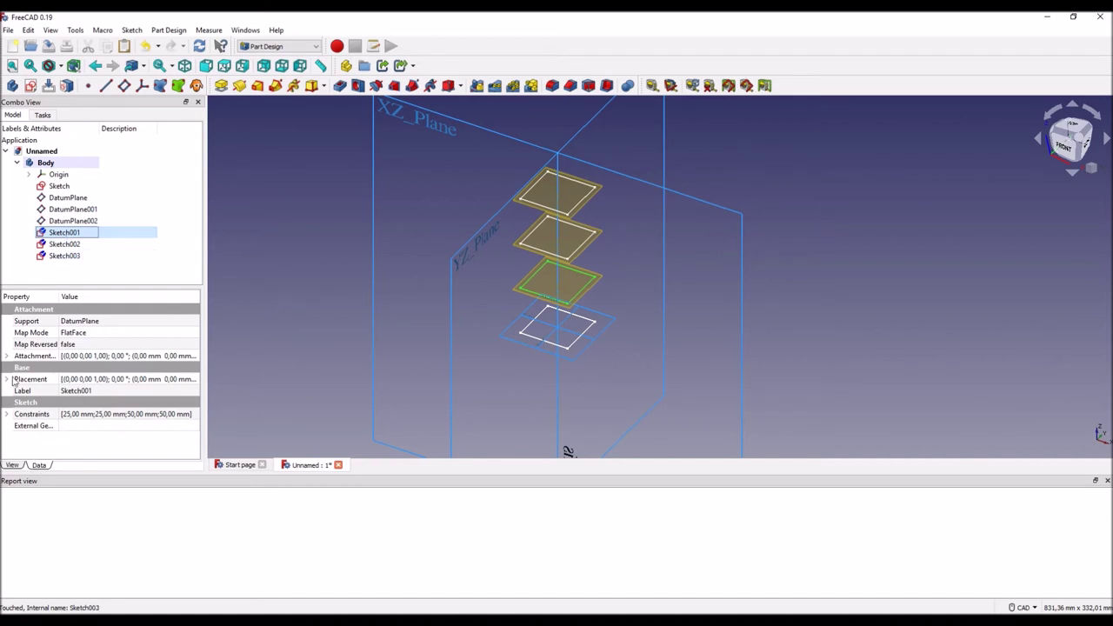
# Step: Set Sketch001's attachment offset Angle to 30°
pyautogui.click(7, 357)
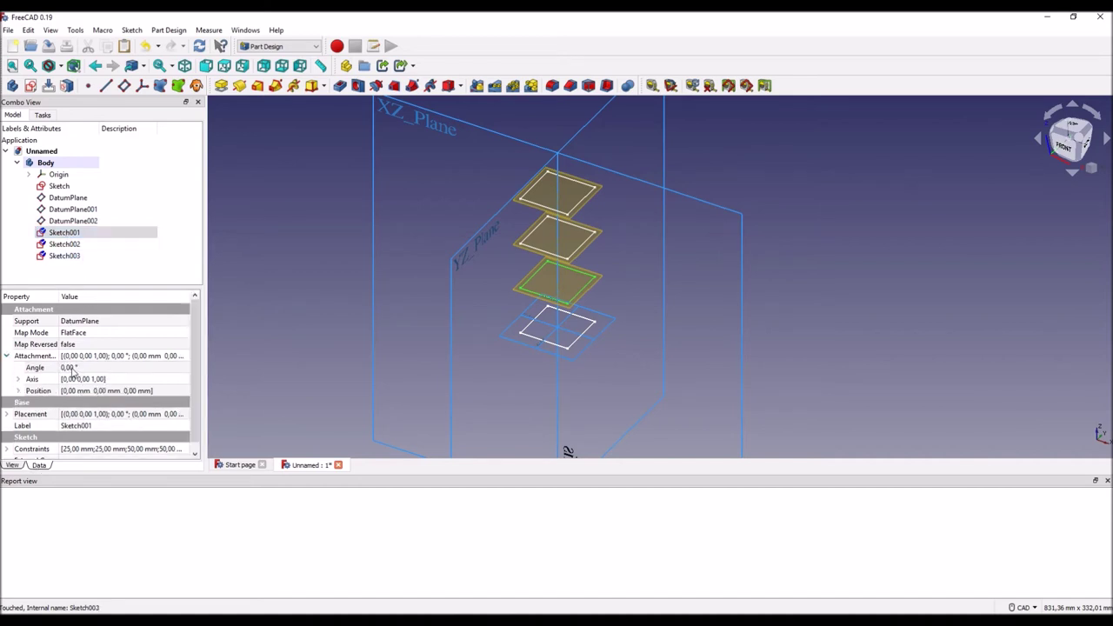
pyautogui.click(72, 369)
pyautogui.write('30')
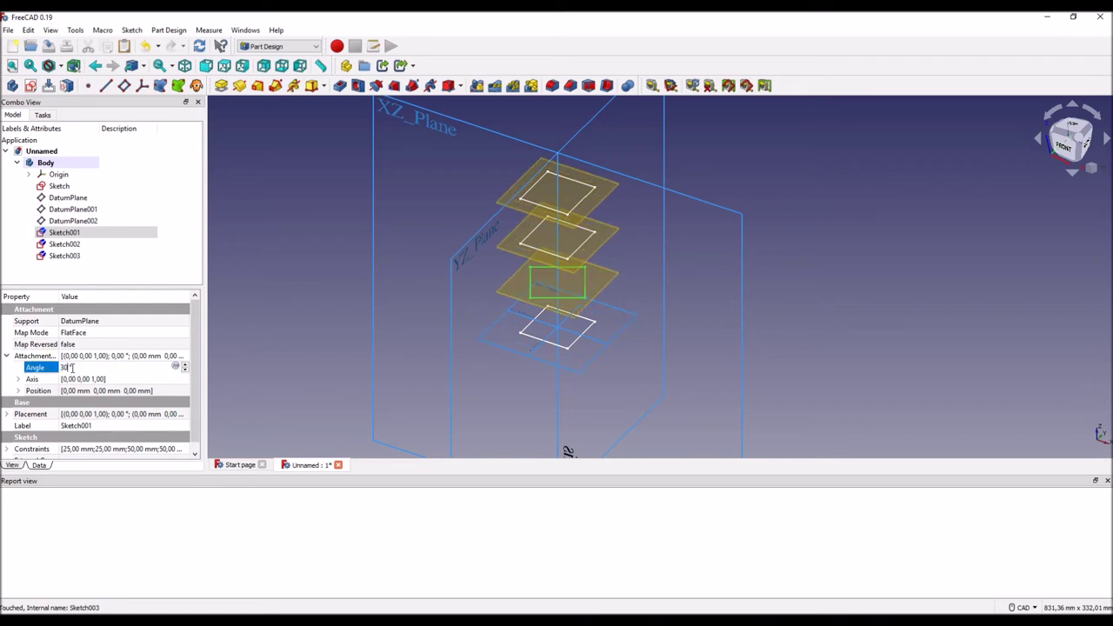
pyautogui.press('Return')
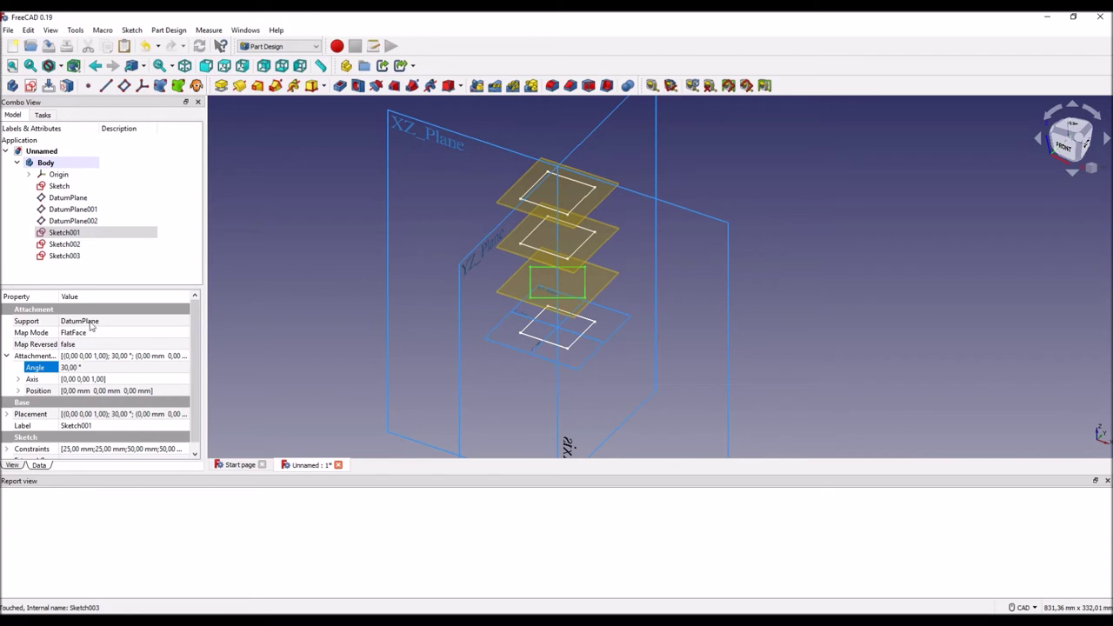
# Step: Set Sketch002's attachment offset Angle to 60°
pyautogui.click(68, 246)
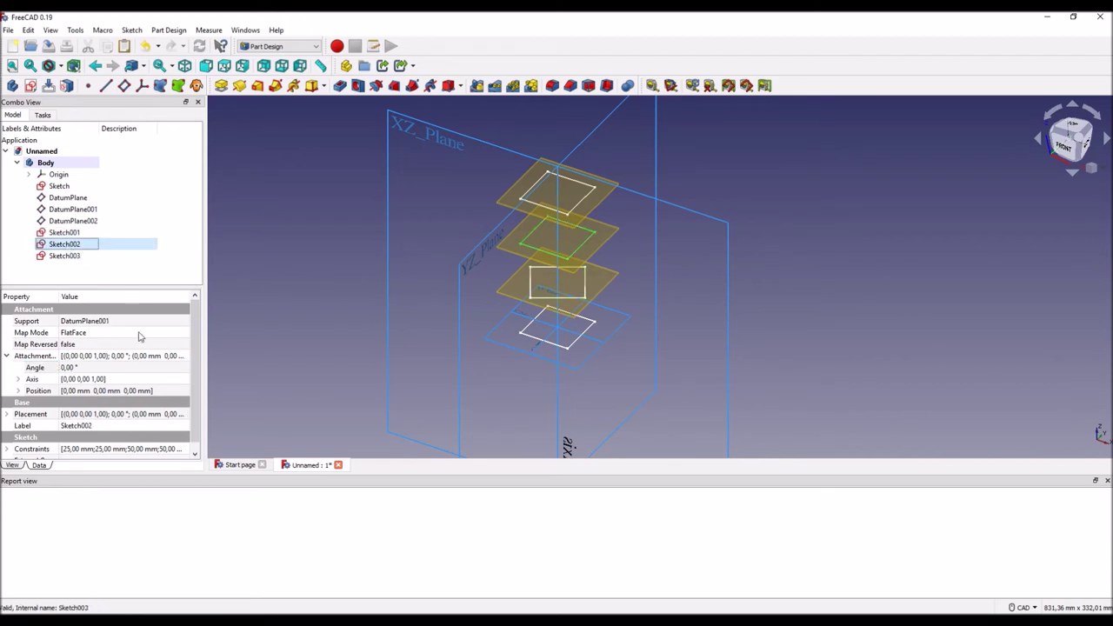
pyautogui.click(86, 367)
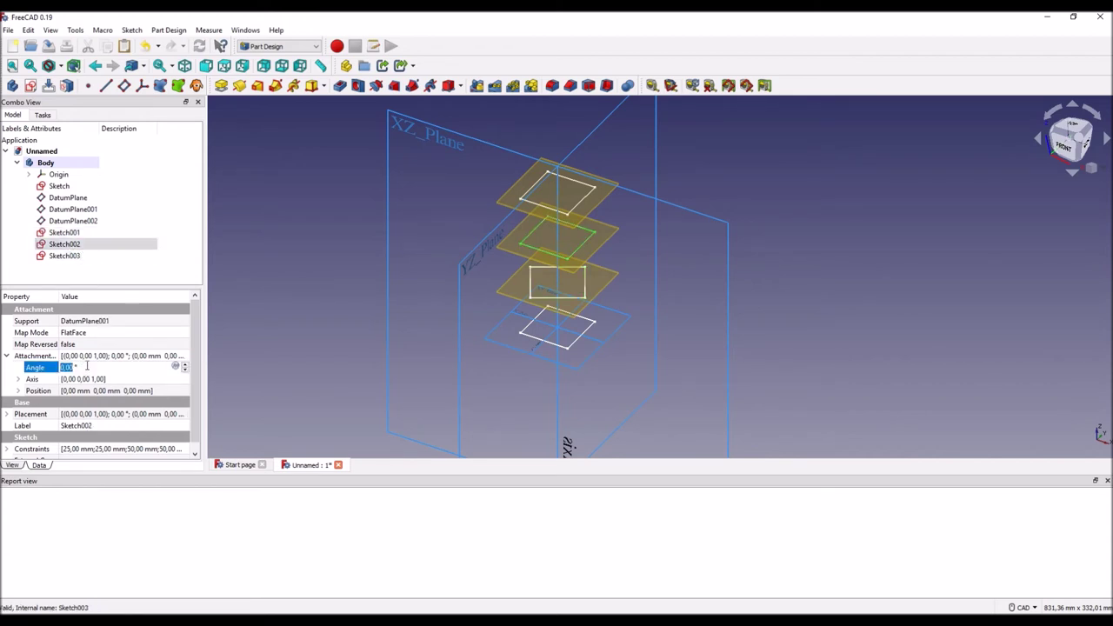
pyautogui.write('60')
pyautogui.press('Return')
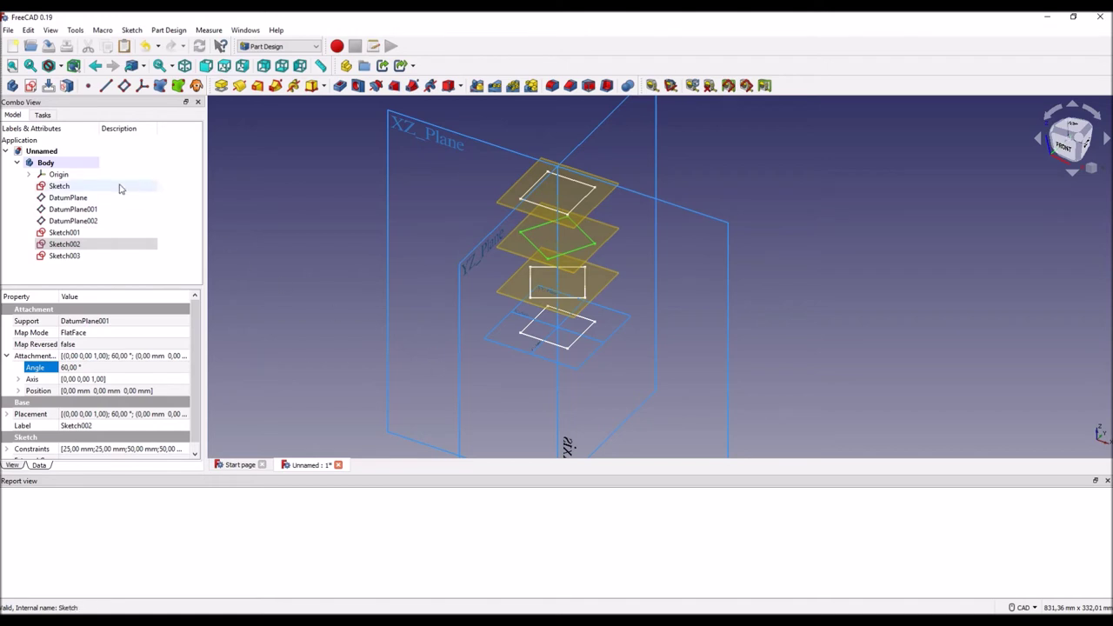
pyautogui.click(59, 186)
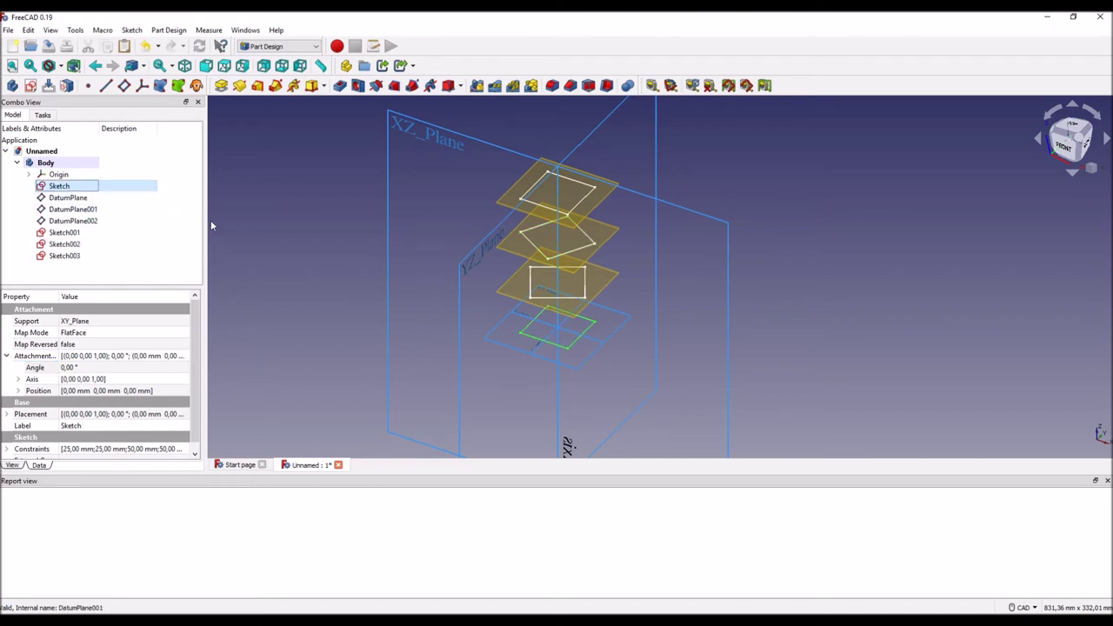
# Step: Start an Additive Loft from the base Sketch and add Sketch001 as a section
pyautogui.click(257, 86)
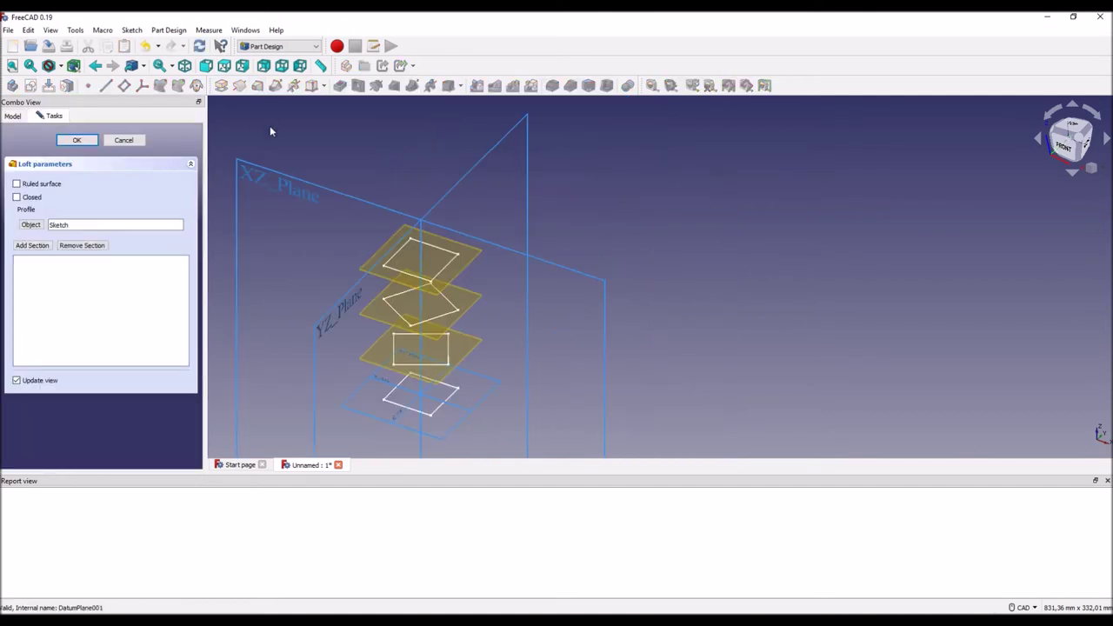
pyautogui.moveTo(267, 349); pyautogui.dragTo(350, 270, button='middle')
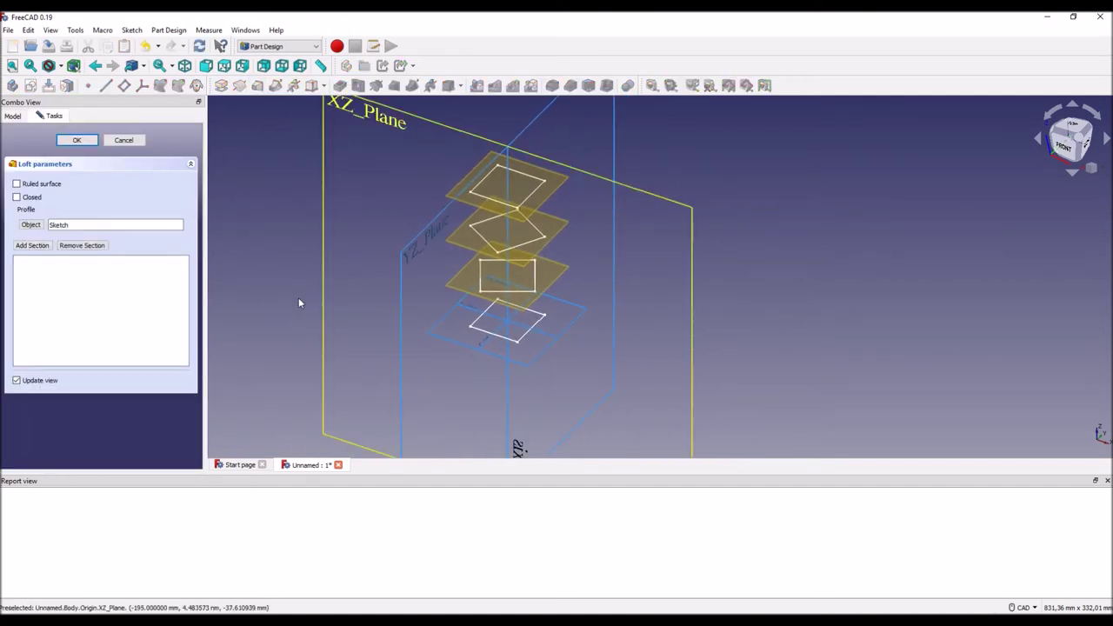
pyautogui.click(33, 246)
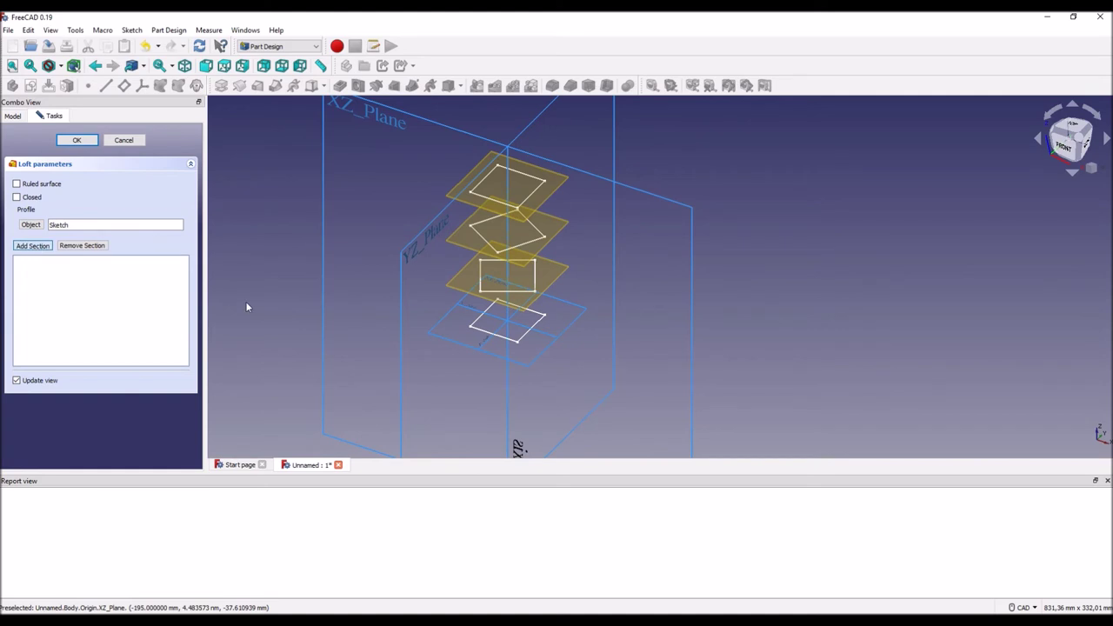
pyautogui.click(491, 297)
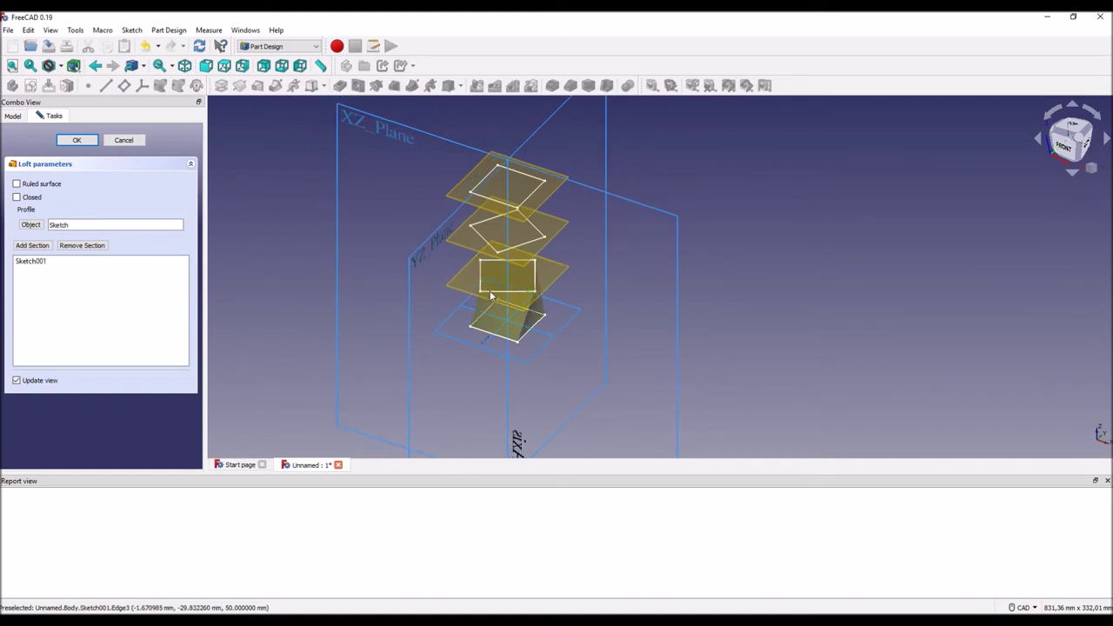
# Step: Remove DatumPlane001, picked by mistake, from the loft sections
pyautogui.click(33, 245)
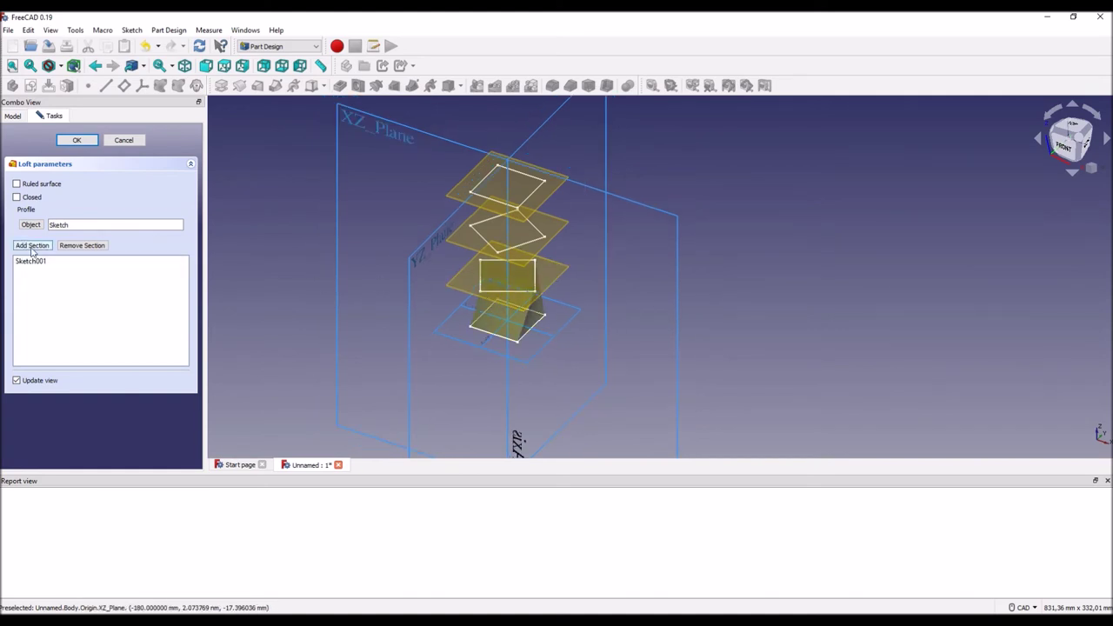
pyautogui.click(527, 248)
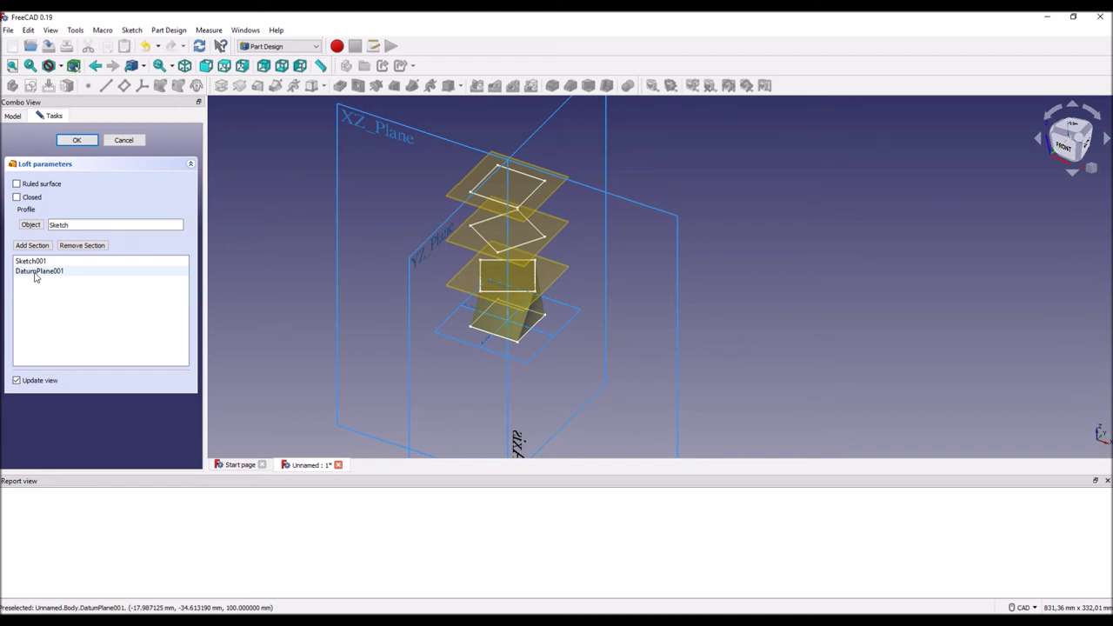
pyautogui.click(92, 248)
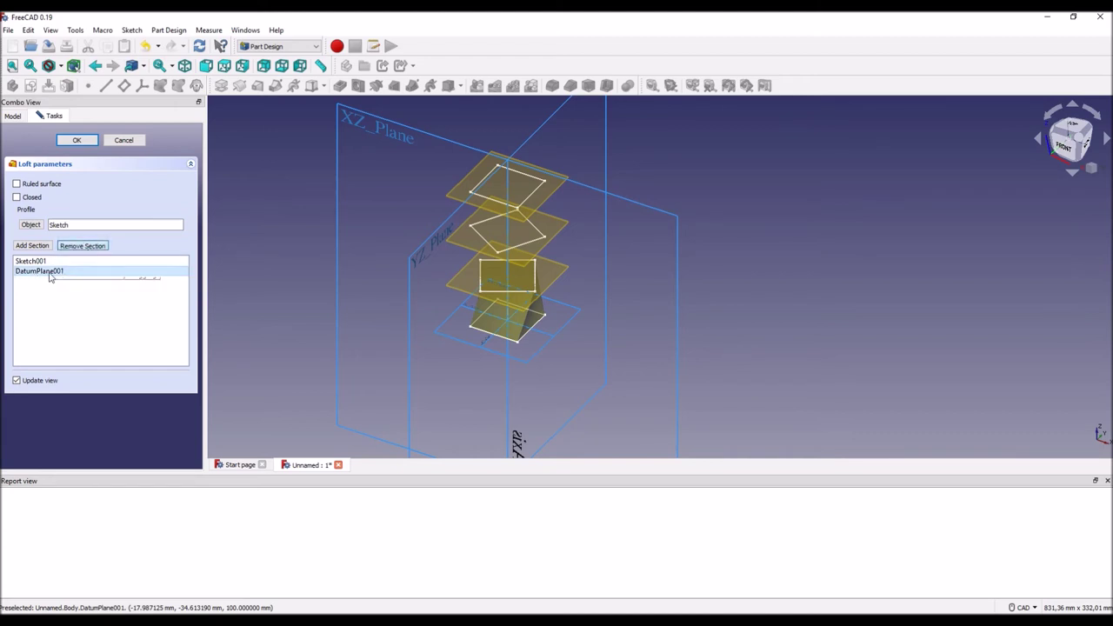
pyautogui.rightClick(60, 274)
pyautogui.click(87, 281)
# Step: Add Sketch002 and Sketch003 as loft sections and confirm the loft
pyautogui.click(33, 245)
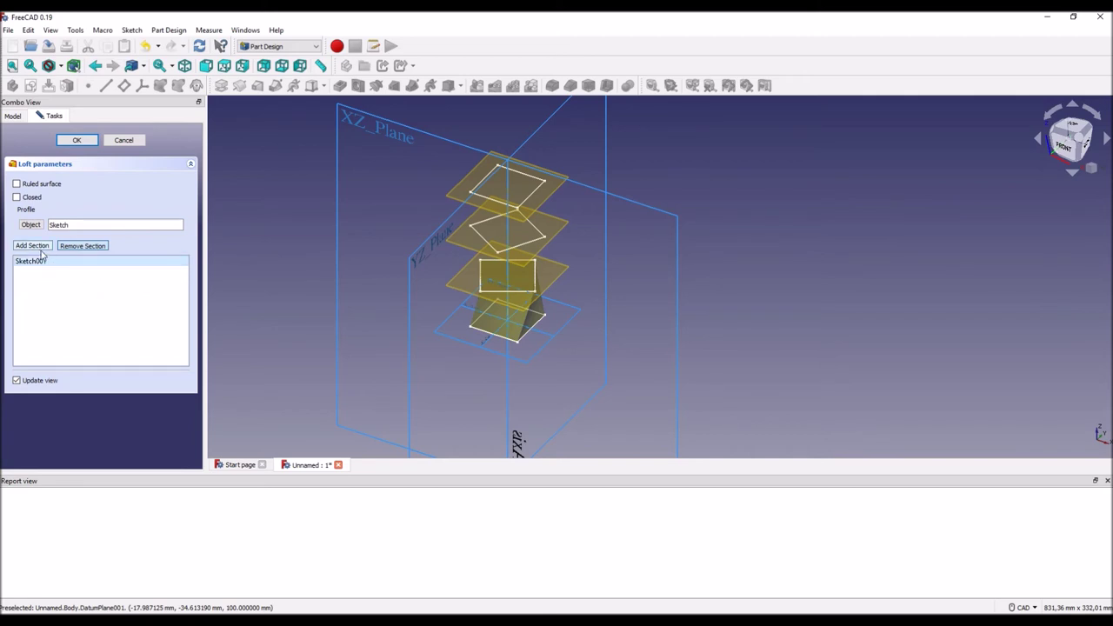
pyautogui.click(527, 247)
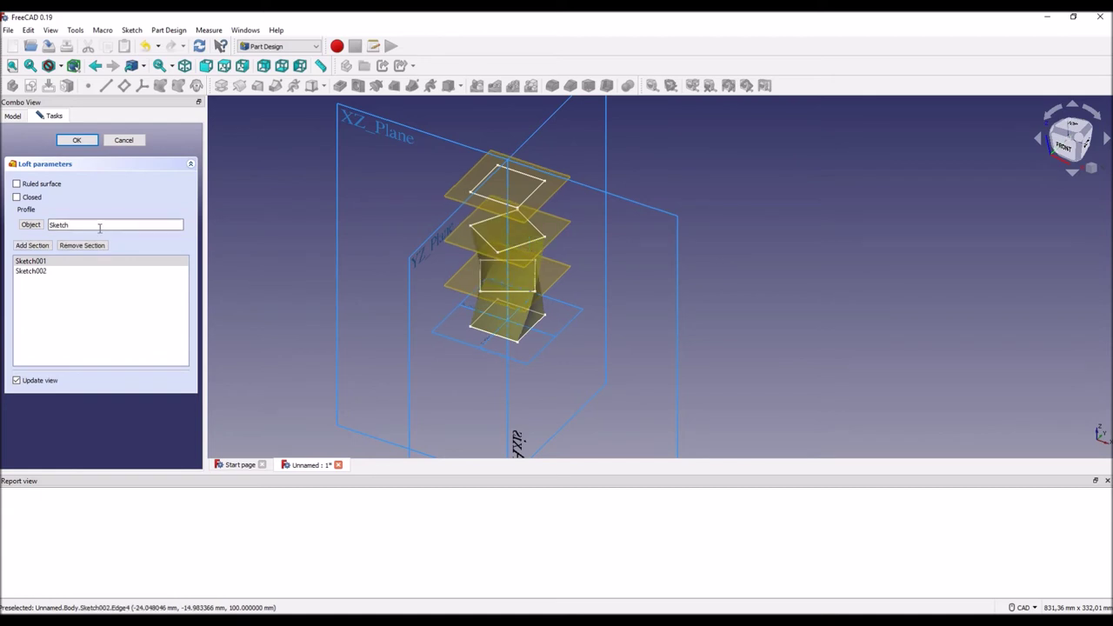
pyautogui.click(32, 247)
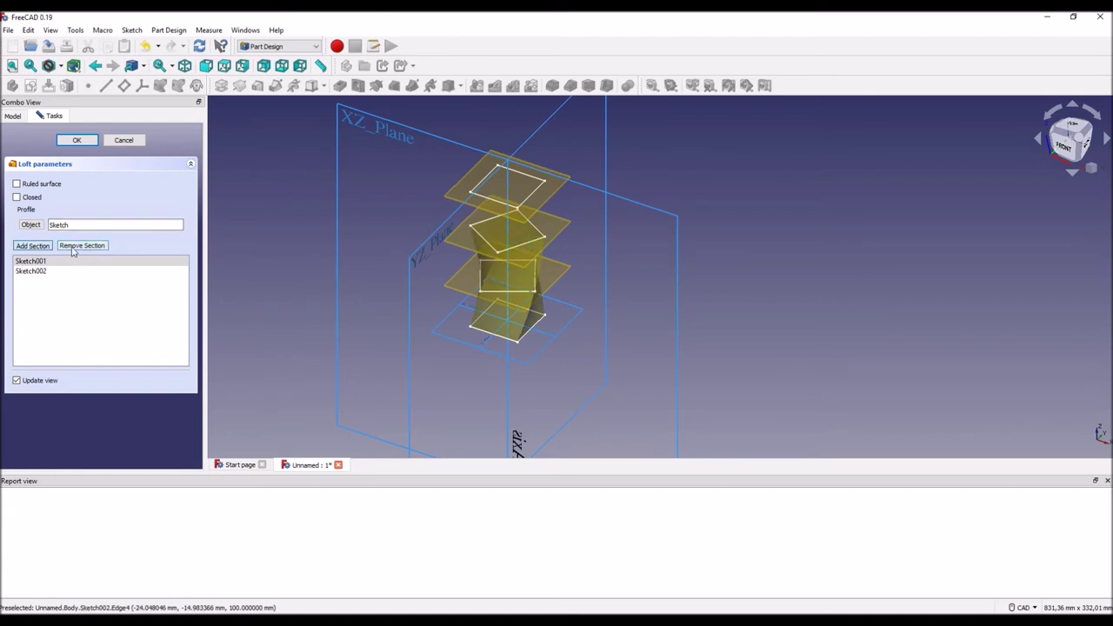
pyautogui.click(531, 198)
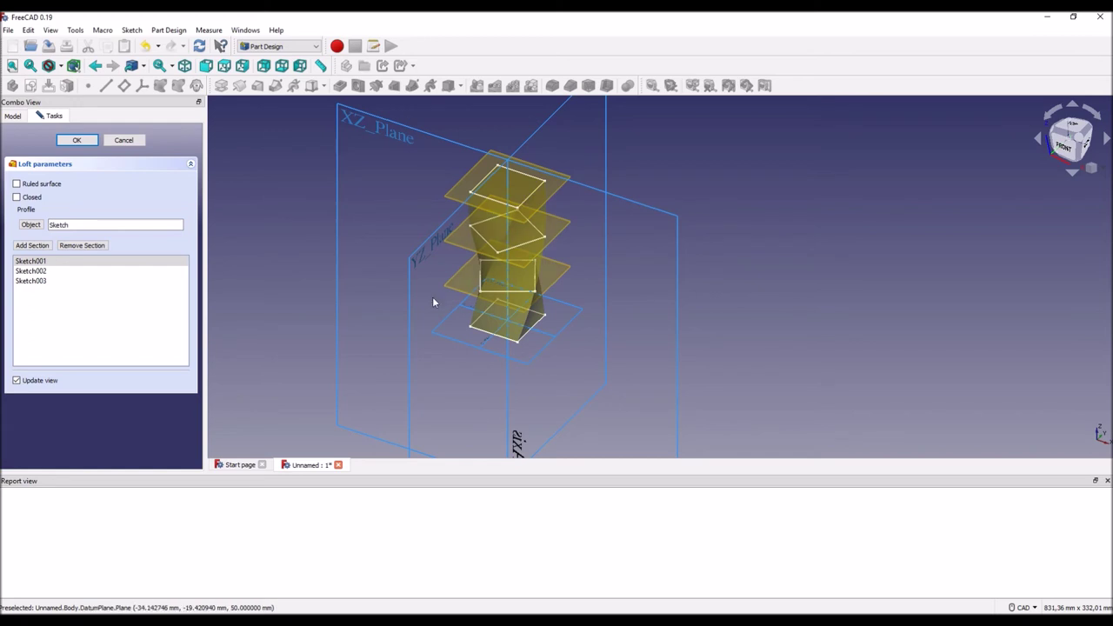
pyautogui.click(77, 141)
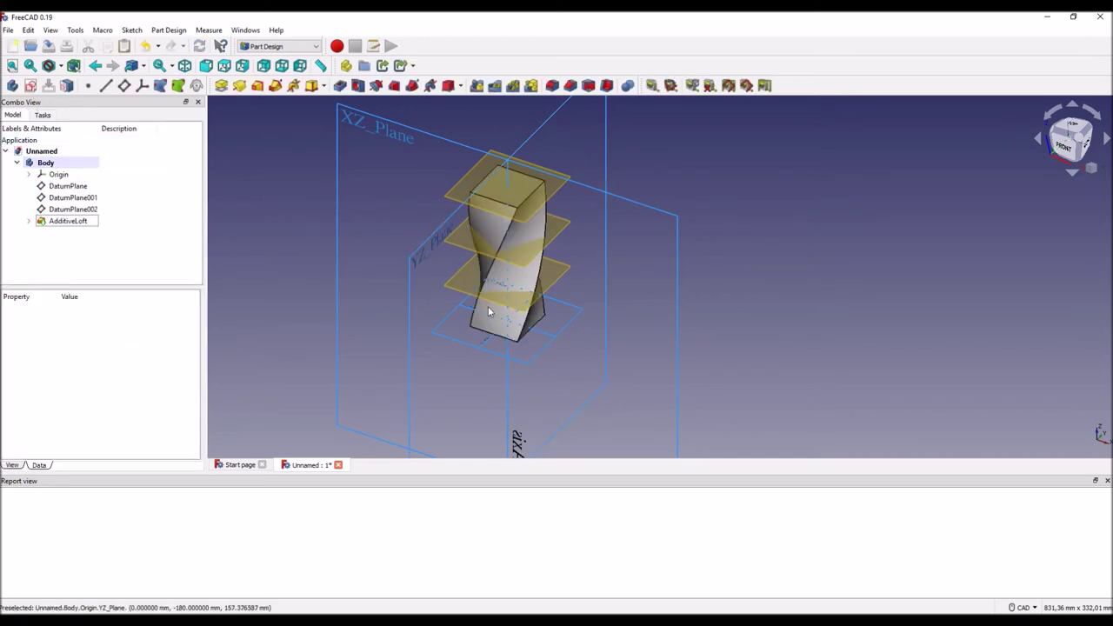
# Step: Hide DatumPlane002 and zoom in on the twisted loft's top end
pyautogui.moveTo(658, 343); pyautogui.dragTo(719, 355, button='middle')
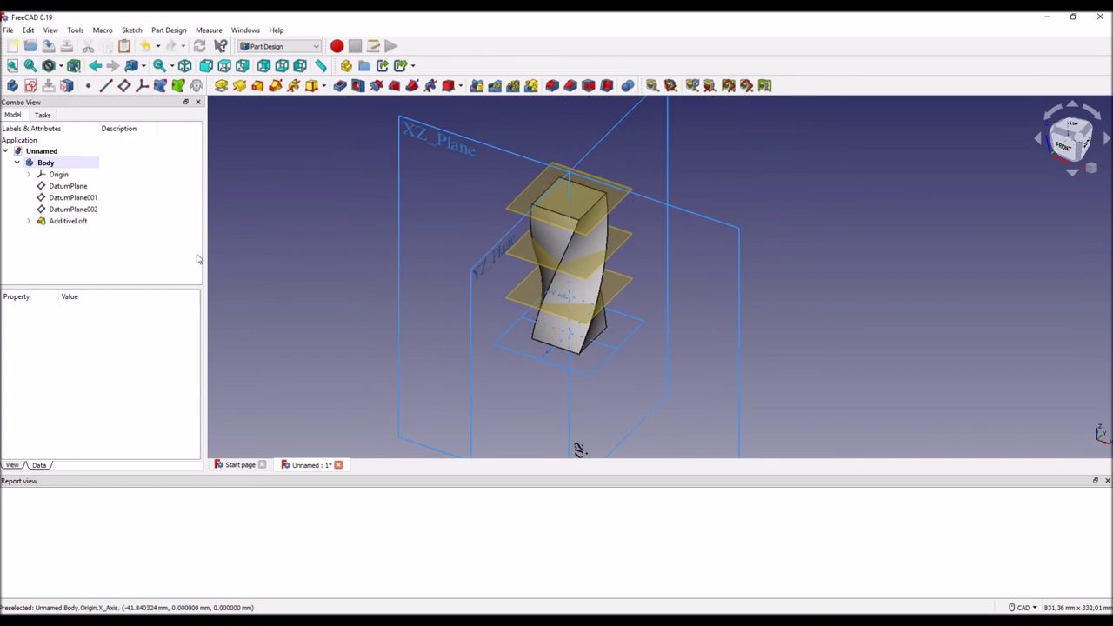
pyautogui.click(88, 188)
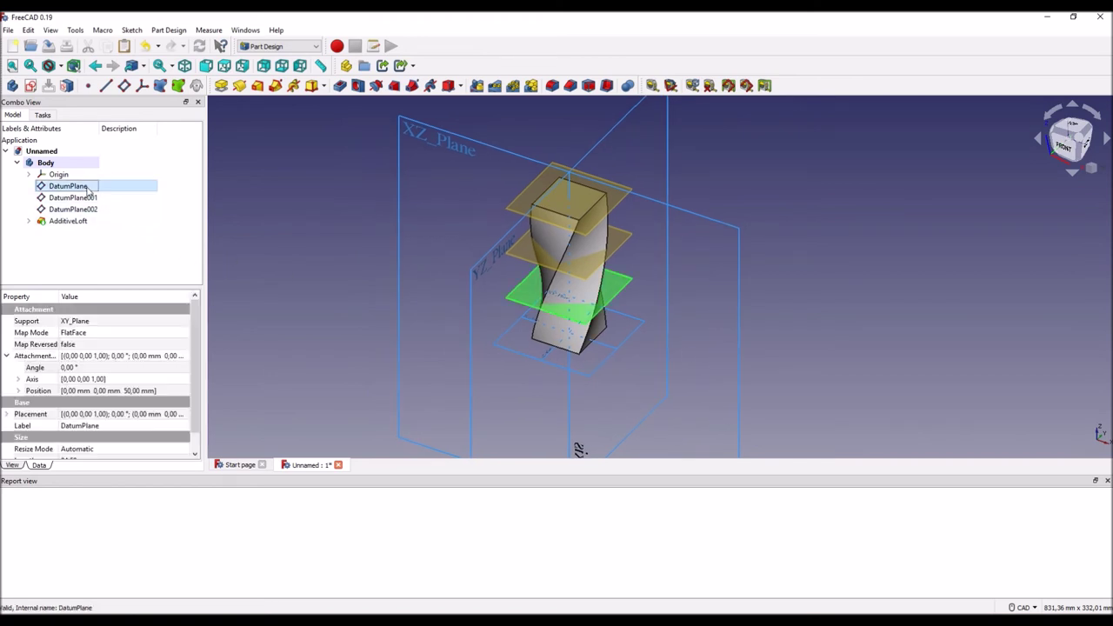
pyautogui.click(88, 198)
pyautogui.click(88, 209)
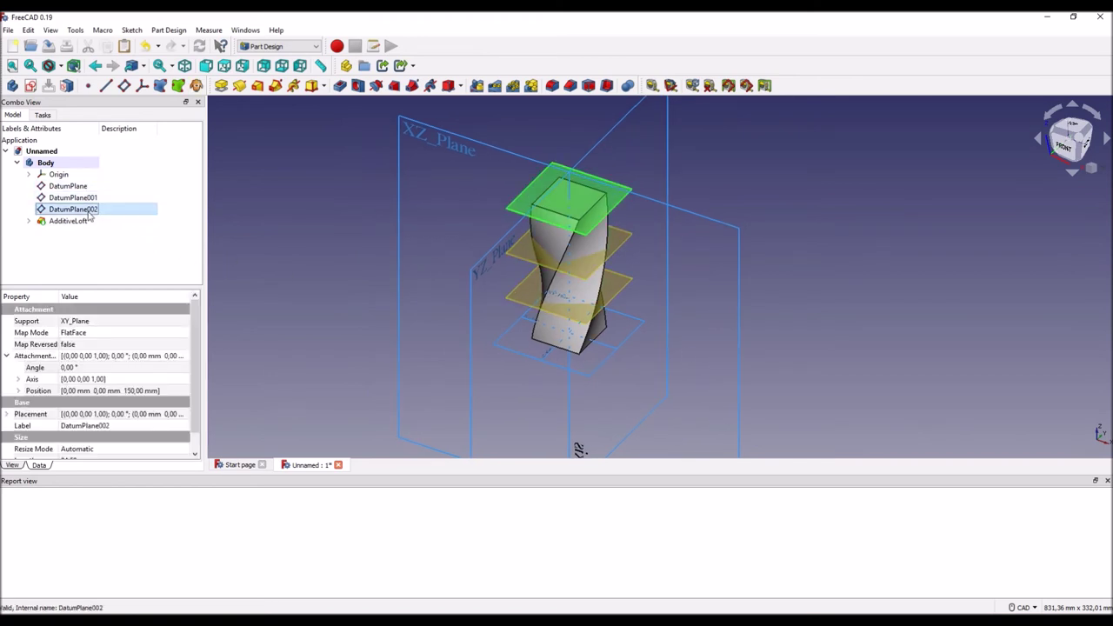
pyautogui.press('space')
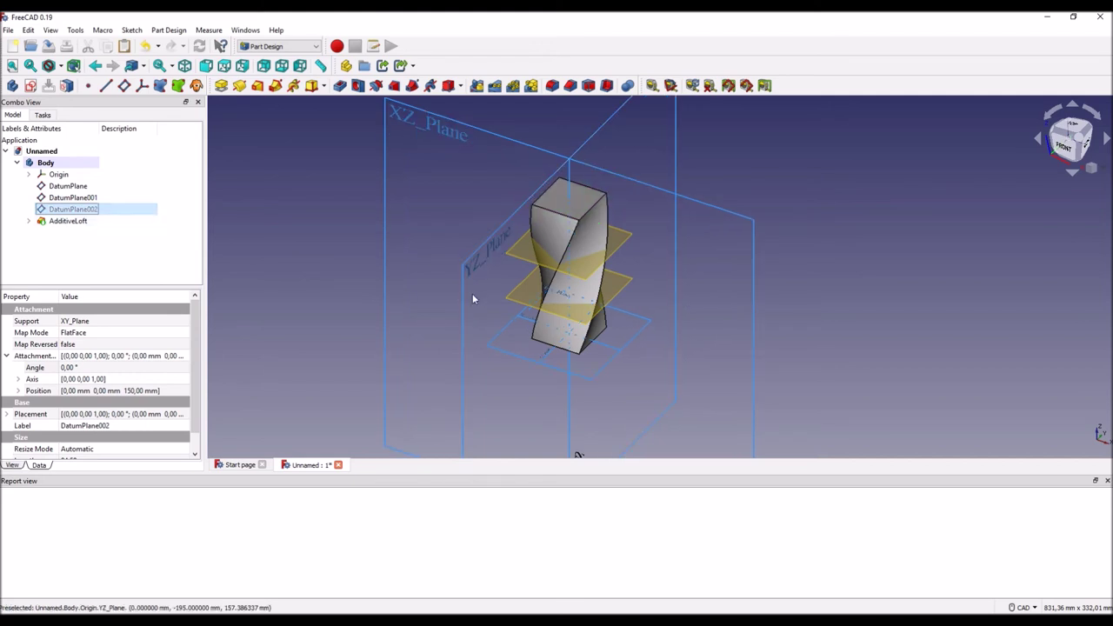
pyautogui.scroll(2, 649, 335)
pyautogui.scroll(2, 649, 335)
pyautogui.moveTo(628, 321); pyautogui.dragTo(669, 365, button='middle')
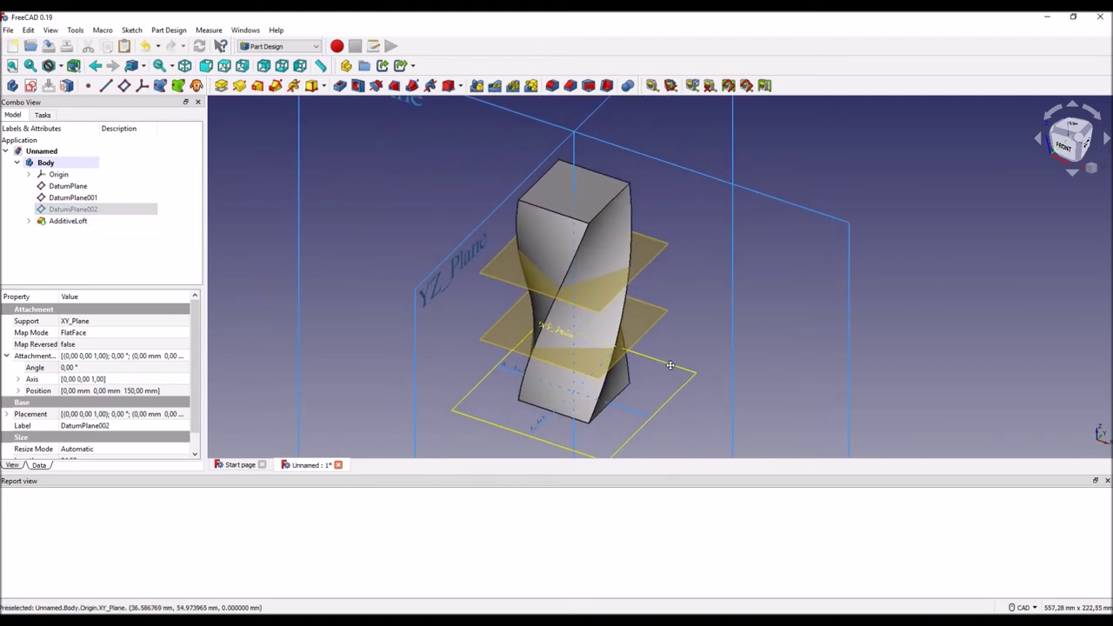
# Step: Fillet the loft's four twisted vertical edges (Edge12, Edge7, Edge11, Edge5) with a 2 mm radius
pyautogui.click(558, 240)
pyautogui.keyDown('ctrl'); pyautogui.click(516, 228); pyautogui.keyUp('ctrl')
pyautogui.keyDown('ctrl'); pyautogui.click(633, 221); pyautogui.keyUp('ctrl')
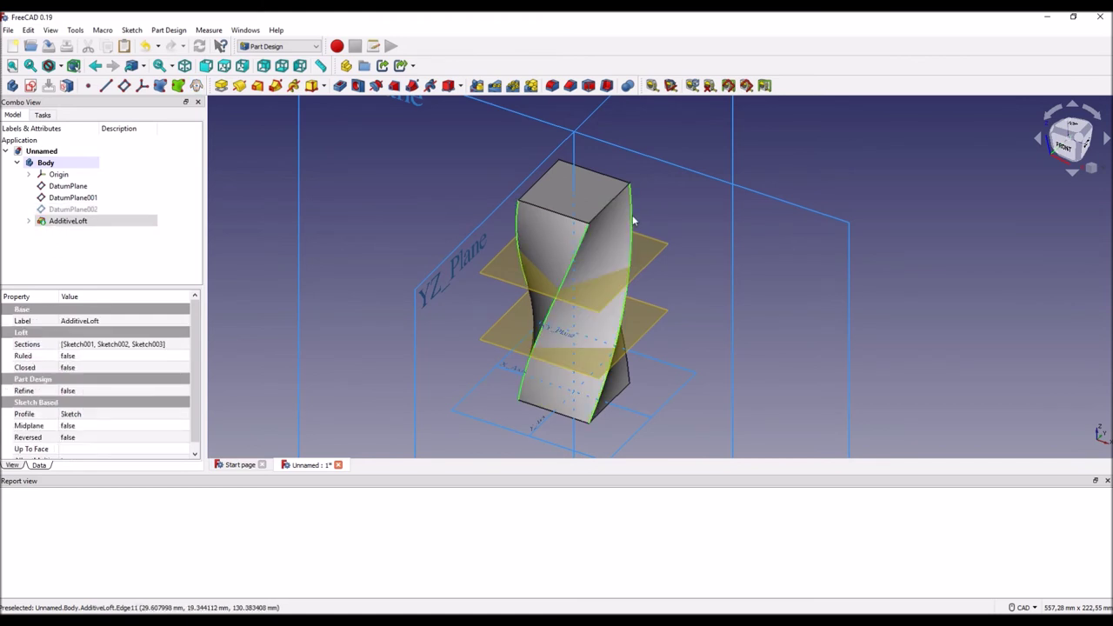
pyautogui.moveTo(428, 220)
pyautogui.mouseDown(button='middle')
pyautogui.moveTo(572, 266)
pyautogui.moveTo(576, 280)
pyautogui.mouseUp(button='middle')
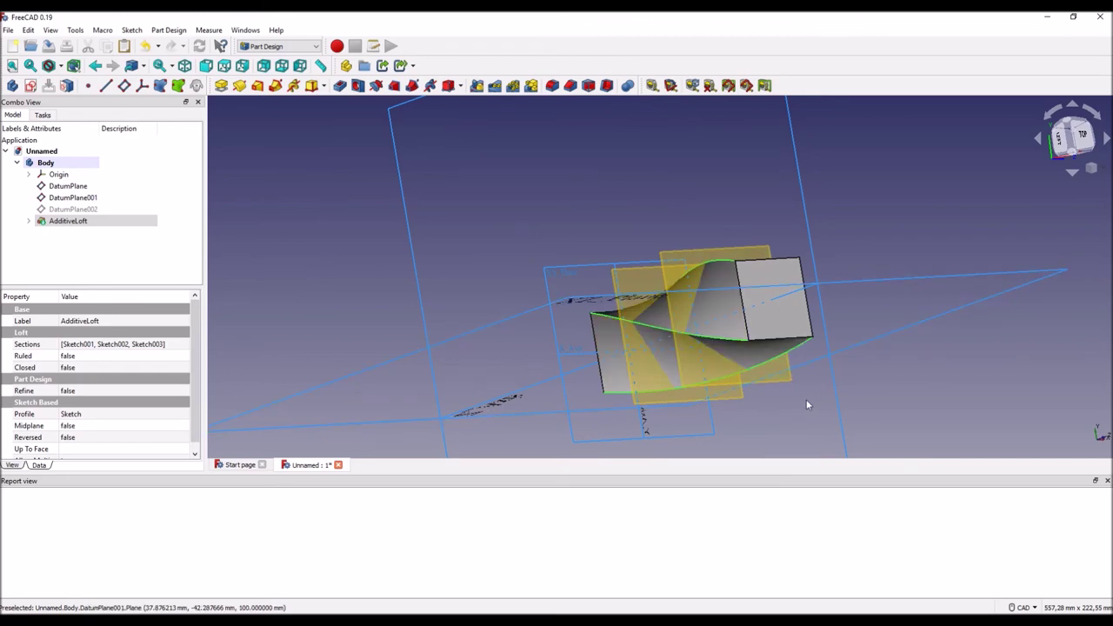
pyautogui.moveTo(806, 404); pyautogui.dragTo(693, 338, button='middle')
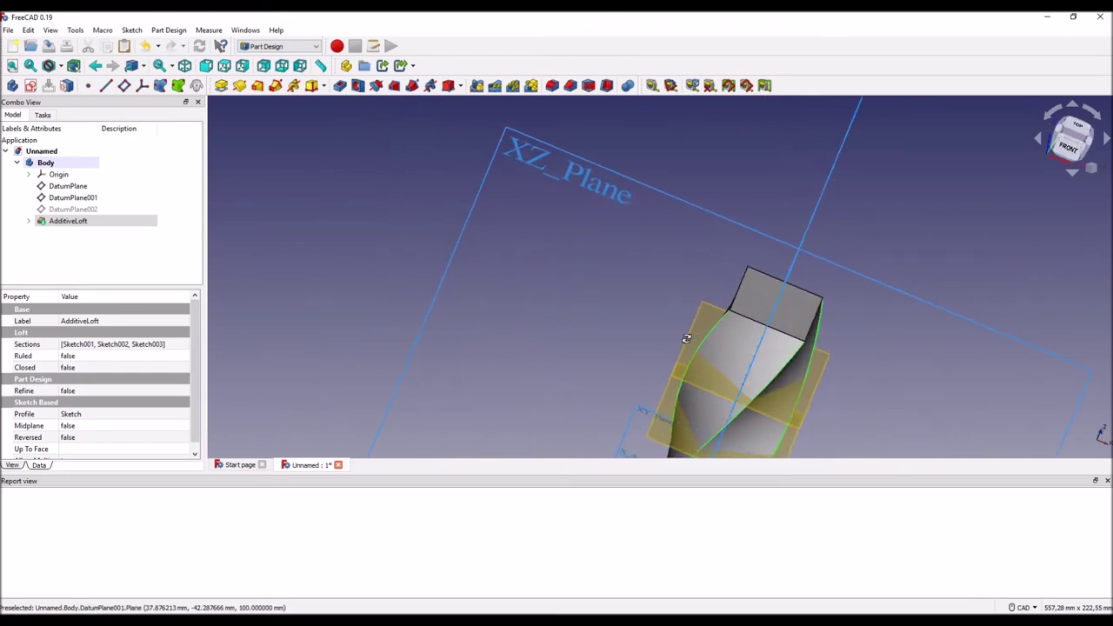
pyautogui.moveTo(693, 338); pyautogui.dragTo(614, 328, button='middle')
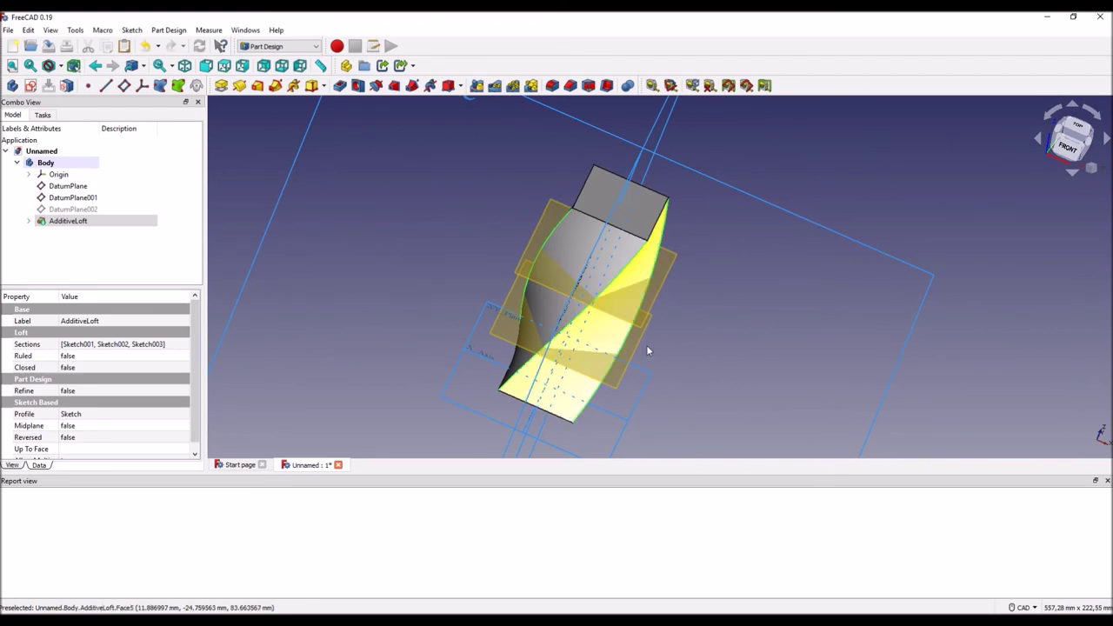
pyautogui.moveTo(706, 372)
pyautogui.mouseDown(button='middle')
pyautogui.moveTo(754, 353)
pyautogui.moveTo(782, 365)
pyautogui.moveTo(740, 367)
pyautogui.moveTo(551, 323)
pyautogui.moveTo(499, 333)
pyautogui.moveTo(609, 367)
pyautogui.moveTo(721, 348)
pyautogui.moveTo(785, 360)
pyautogui.moveTo(794, 338)
pyautogui.mouseUp(button='middle')
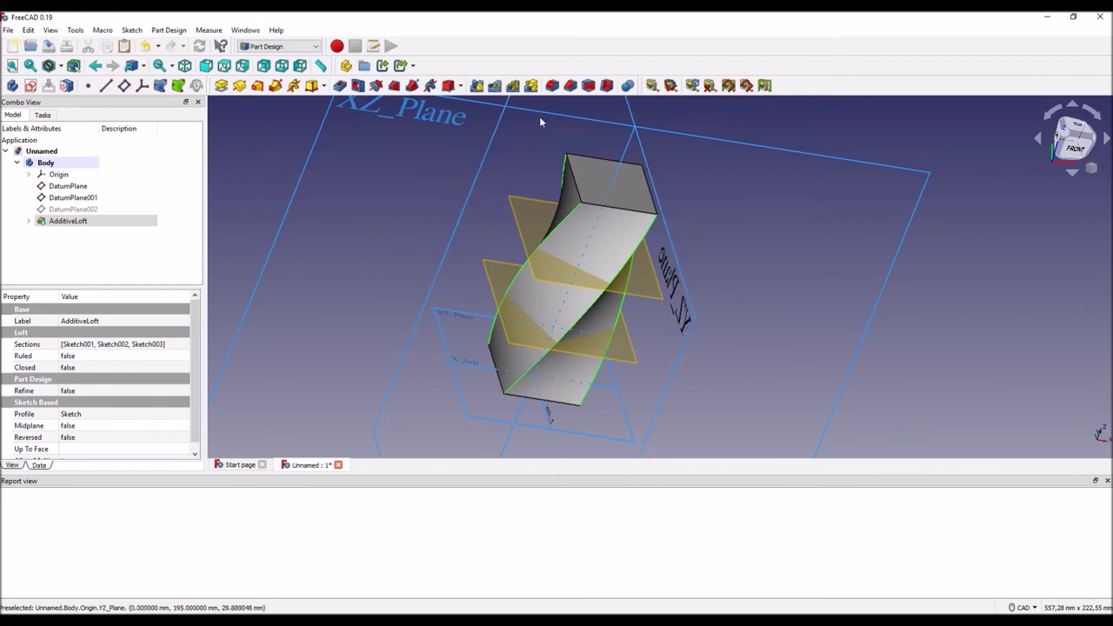
pyautogui.click(551, 88)
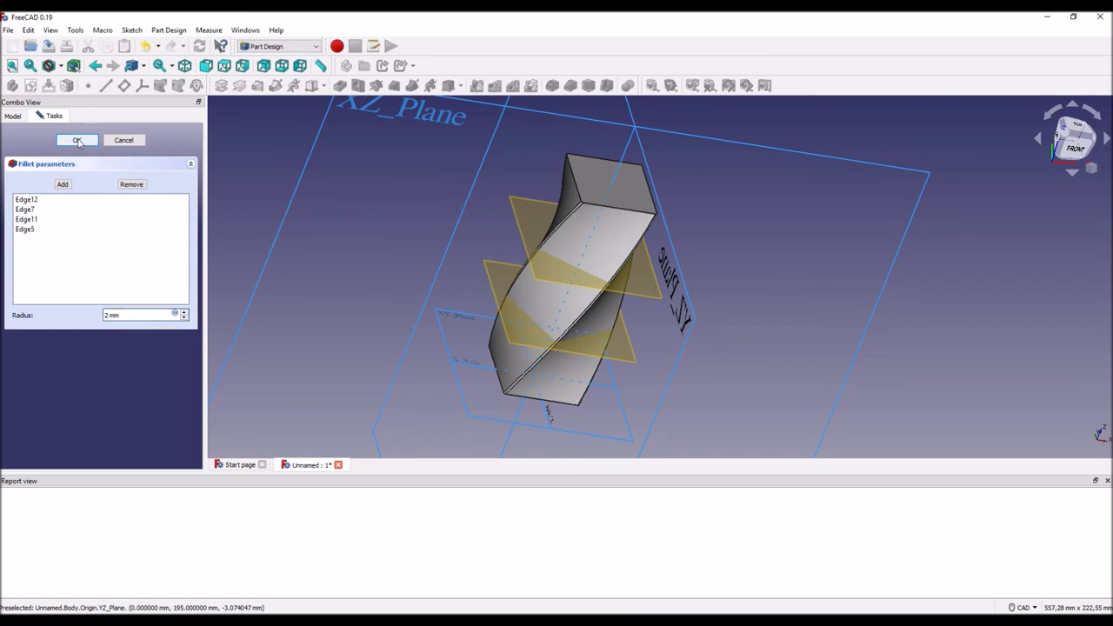
pyautogui.click(78, 142)
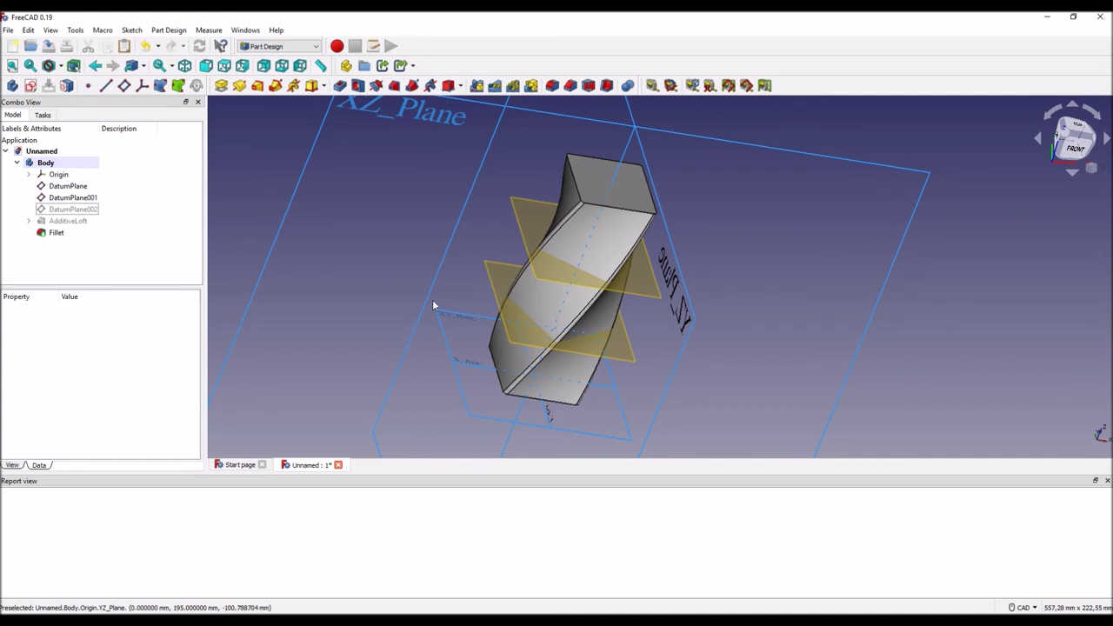
pyautogui.moveTo(437, 292); pyautogui.dragTo(426, 315, button='middle')
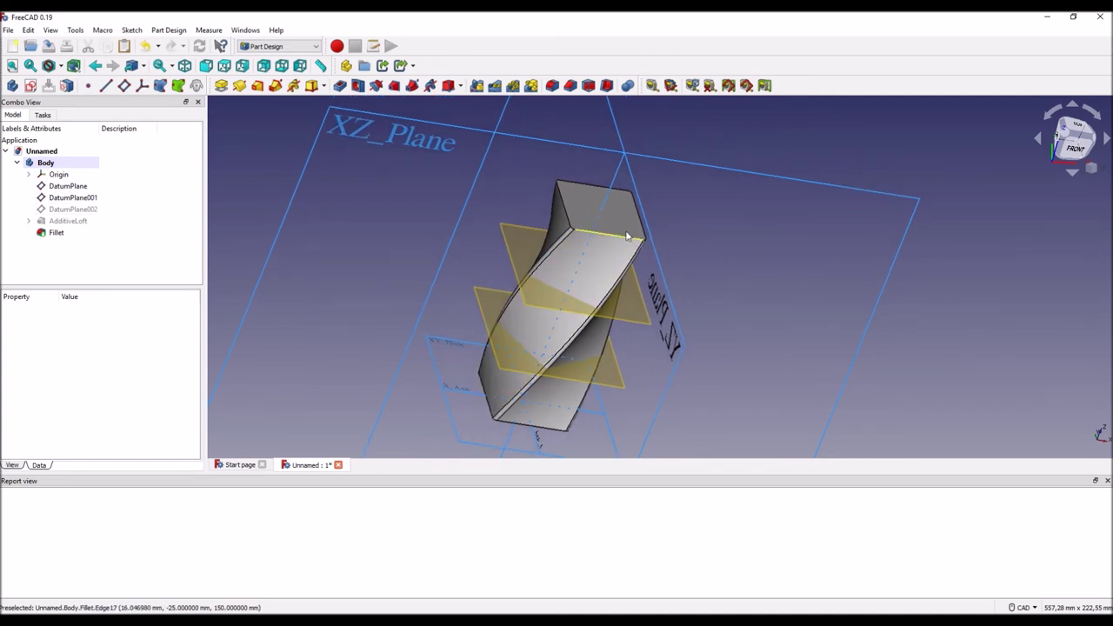
# Step: Shell the filleted body with a 3 mm Thickness, removing the top face
pyautogui.click(585, 216)
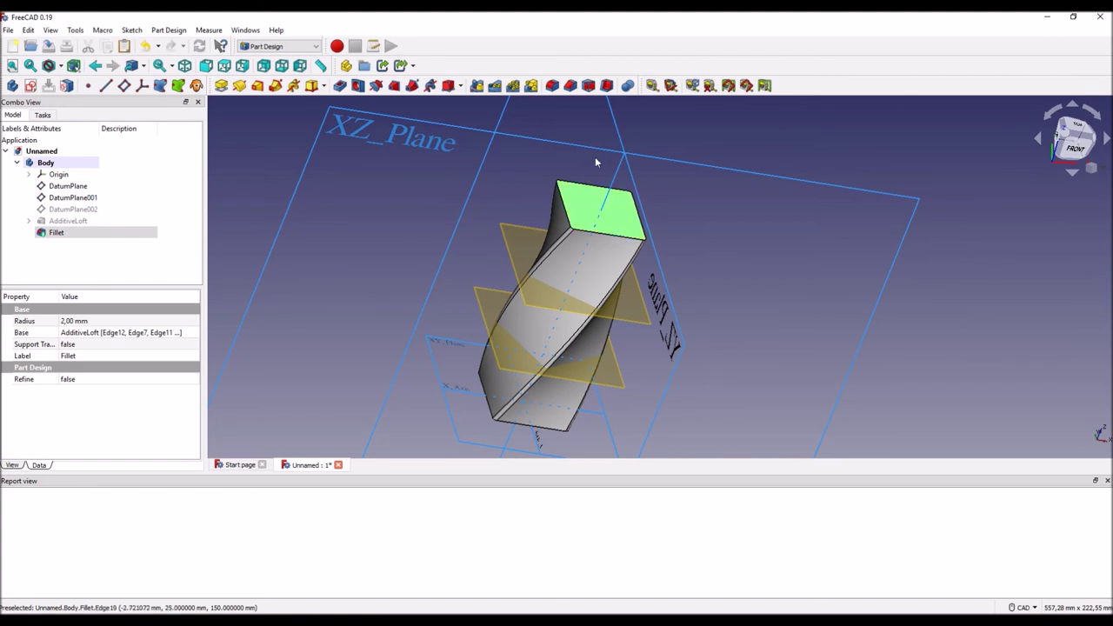
pyautogui.click(607, 86)
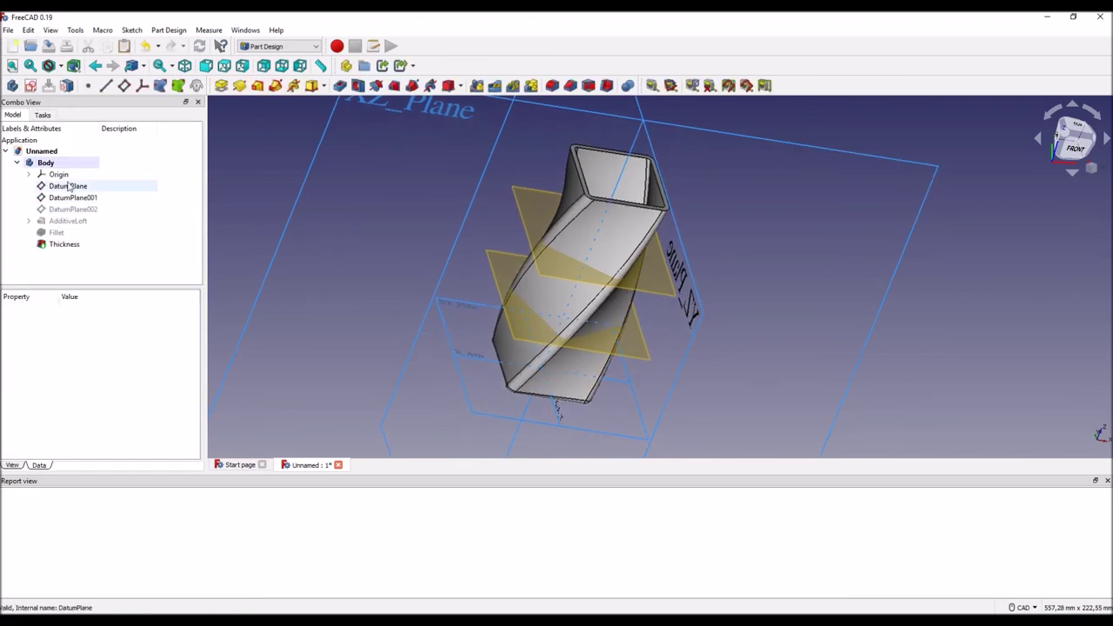
pyautogui.click(58, 175)
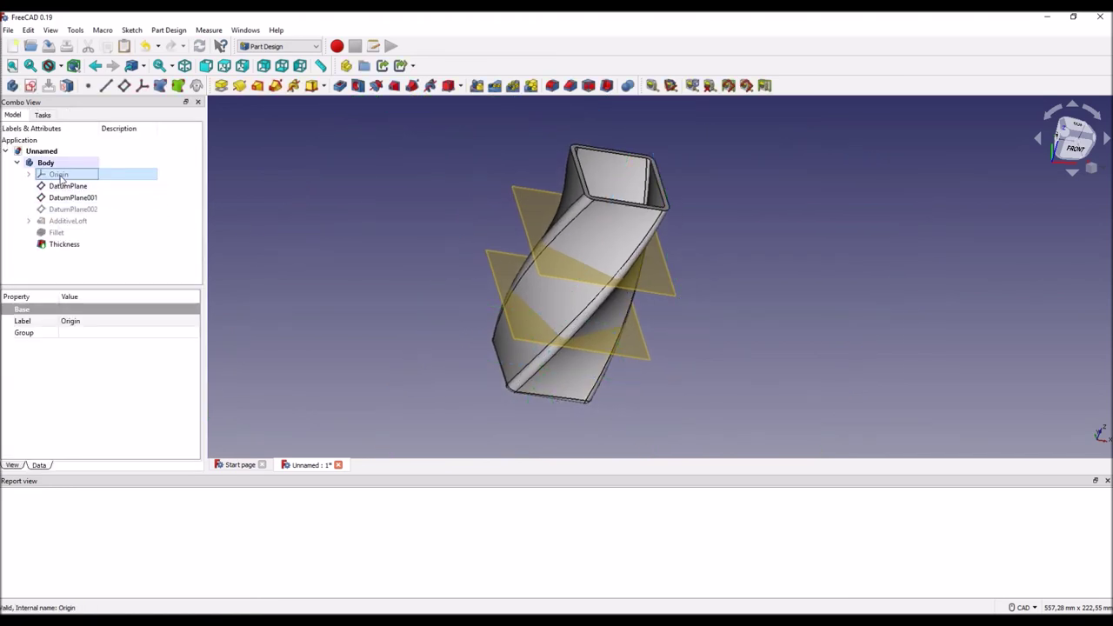
# Step: Hide DatumPlane and DatumPlane001, then orbit to inspect the hollow vase
pyautogui.click(77, 187)
pyautogui.press('space')
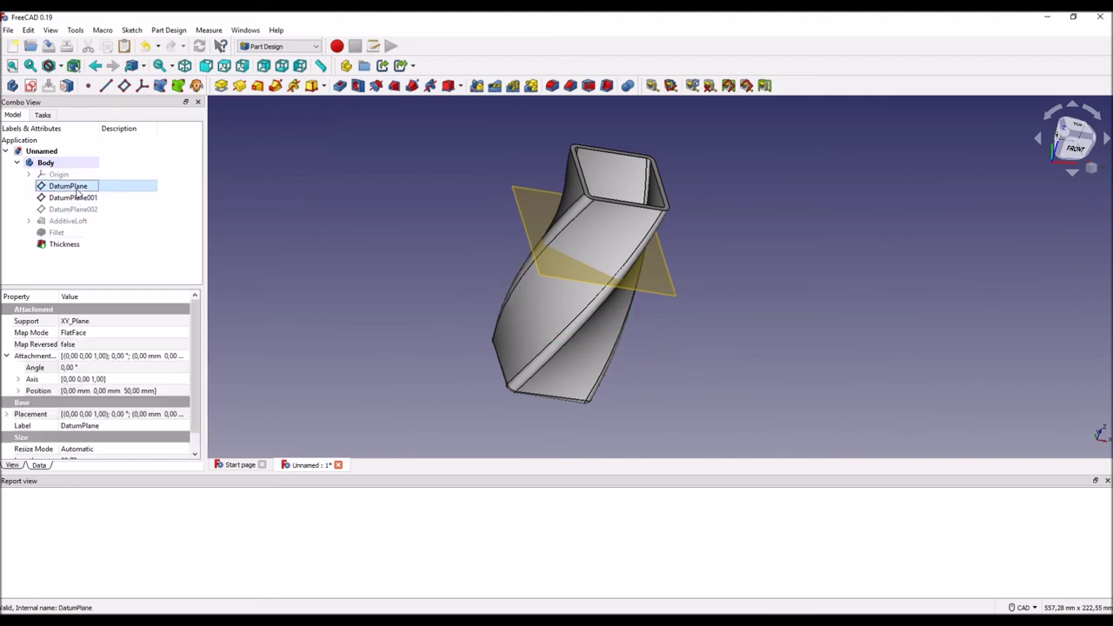
pyautogui.click(76, 198)
pyautogui.press('space')
pyautogui.moveTo(485, 314); pyautogui.dragTo(439, 327, button='middle')
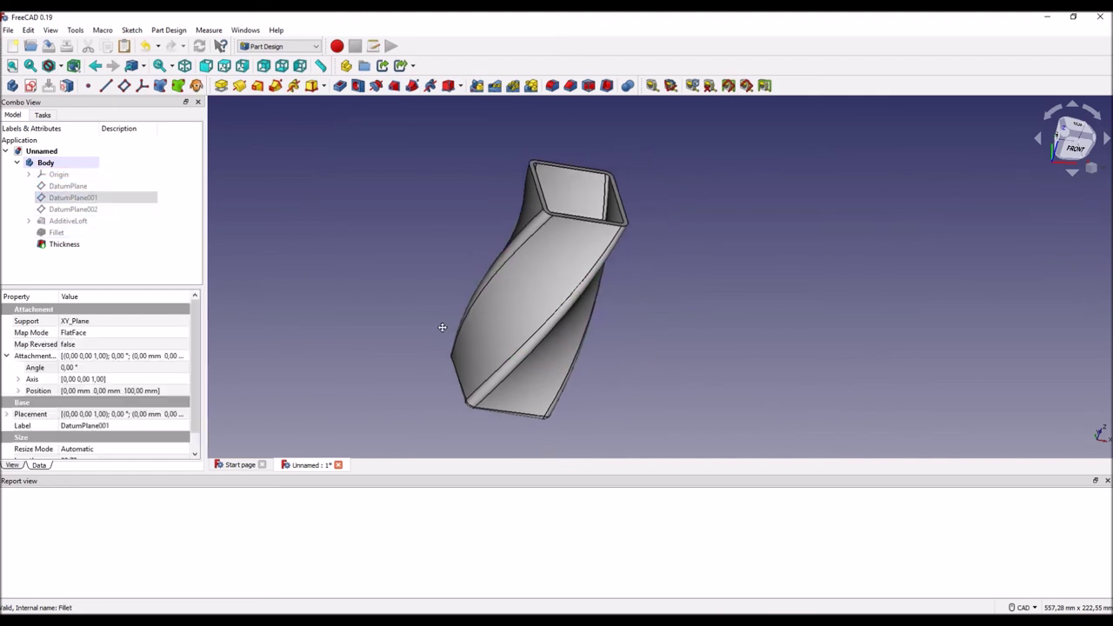
pyautogui.moveTo(439, 327)
pyautogui.mouseDown(button='middle')
pyautogui.moveTo(428, 323)
pyautogui.moveTo(628, 323)
pyautogui.mouseUp(button='middle')
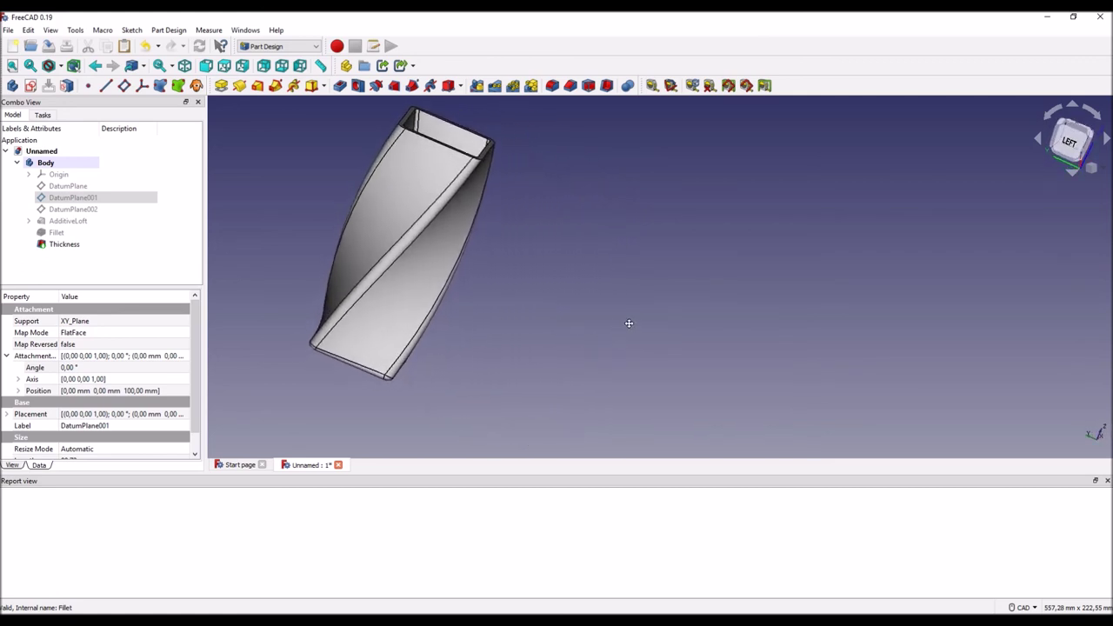
pyautogui.moveTo(527, 330)
pyautogui.mouseDown(button='middle')
pyautogui.moveTo(701, 354)
pyautogui.moveTo(687, 324)
pyautogui.moveTo(771, 351)
pyautogui.moveTo(698, 315)
pyautogui.moveTo(736, 294)
pyautogui.moveTo(777, 315)
pyautogui.moveTo(777, 346)
pyautogui.moveTo(791, 345)
pyautogui.moveTo(548, 270)
pyautogui.moveTo(484, 291)
pyautogui.moveTo(434, 289)
pyautogui.mouseUp(button='middle')
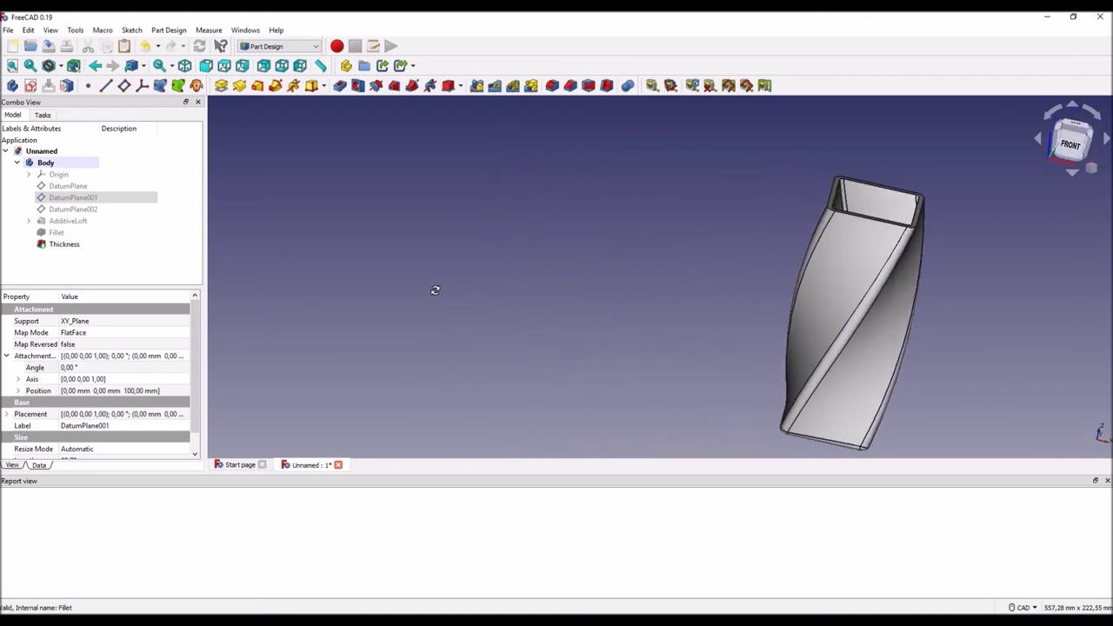
pyautogui.moveTo(731, 315)
pyautogui.mouseDown(button='middle')
pyautogui.moveTo(455, 266)
pyautogui.moveTo(631, 310)
pyautogui.moveTo(678, 303)
pyautogui.moveTo(612, 271)
pyautogui.moveTo(581, 288)
pyautogui.moveTo(527, 286)
pyautogui.mouseUp(button='middle')
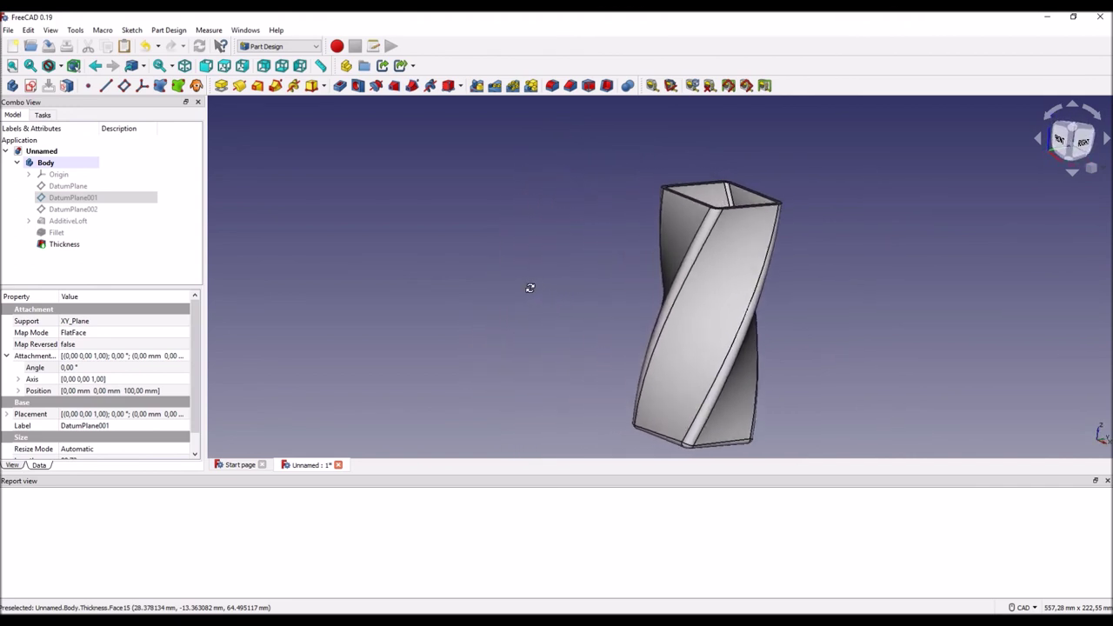
pyautogui.moveTo(595, 305)
pyautogui.mouseDown(button='middle')
pyautogui.moveTo(455, 268)
pyautogui.moveTo(451, 277)
pyautogui.mouseUp(button='middle')
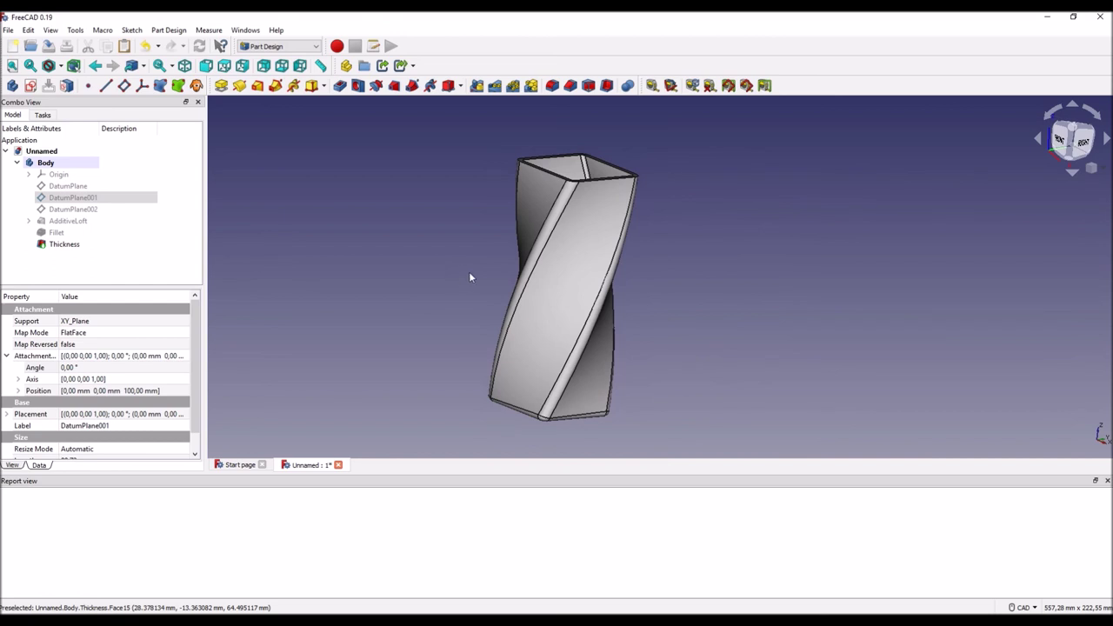
# Step: Rename the Body to 'Vase'
pyautogui.click(52, 163)
pyautogui.rightClick(59, 164)
pyautogui.click(102, 362)
pyautogui.write('Vase')
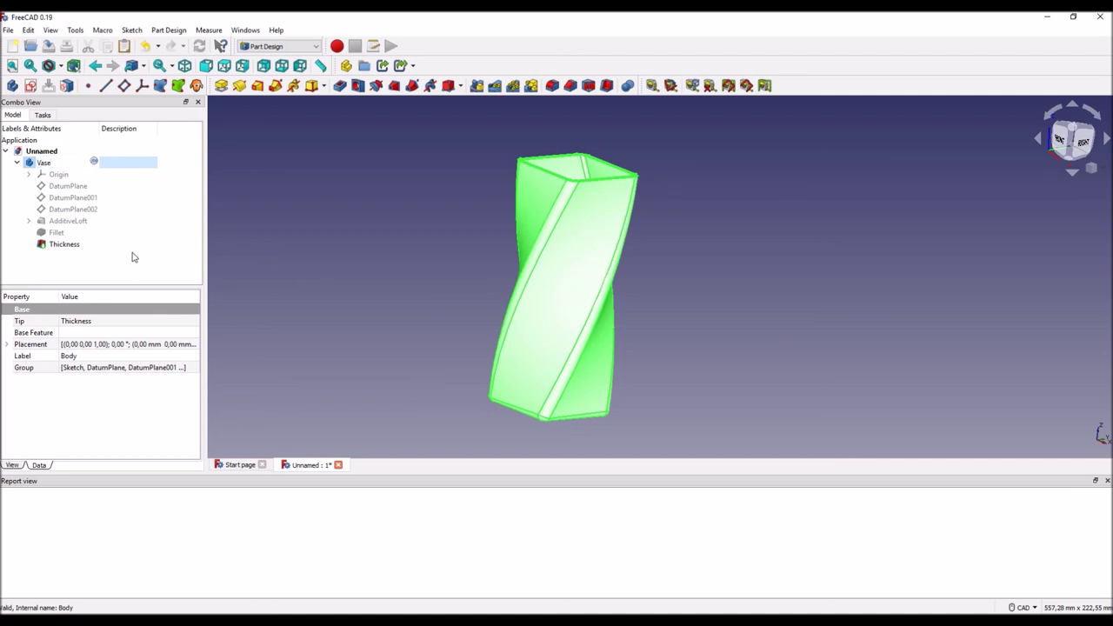
pyautogui.press('Return')
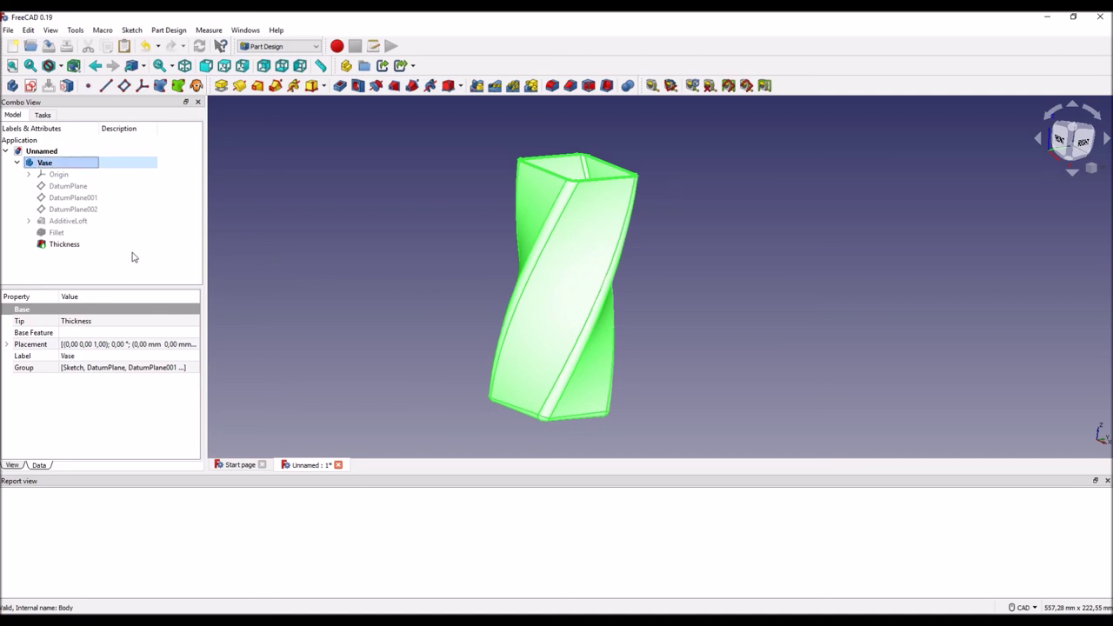
# Step: Set the Vase's shape colour to blue and view it from another side
pyautogui.click(12, 466)
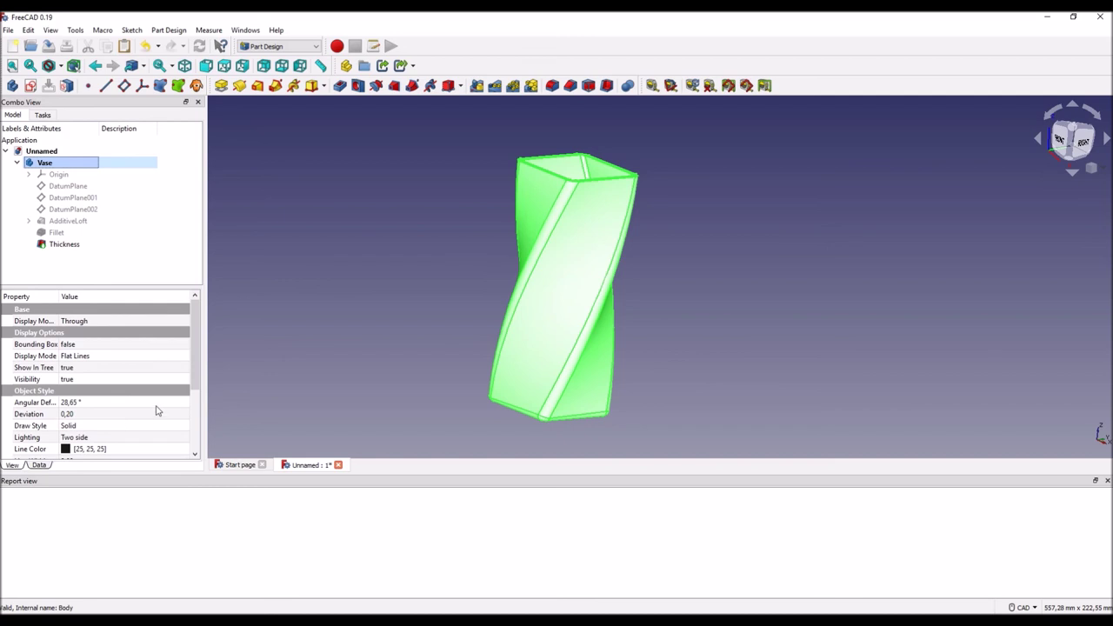
pyautogui.scroll(-3, 162, 407)
pyautogui.click(71, 401)
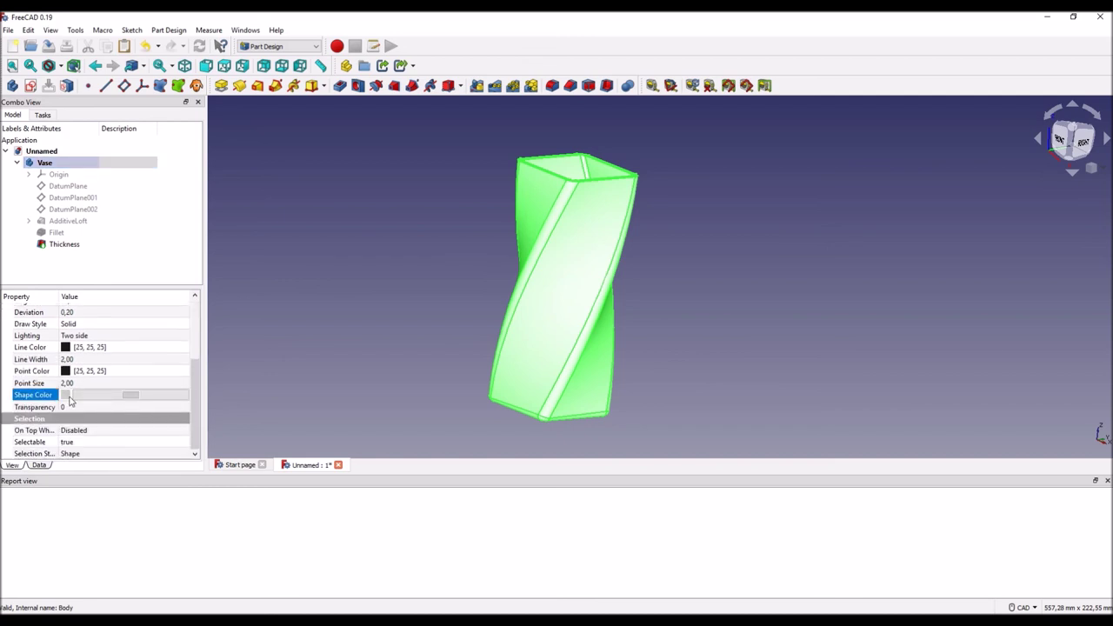
pyautogui.click(132, 399)
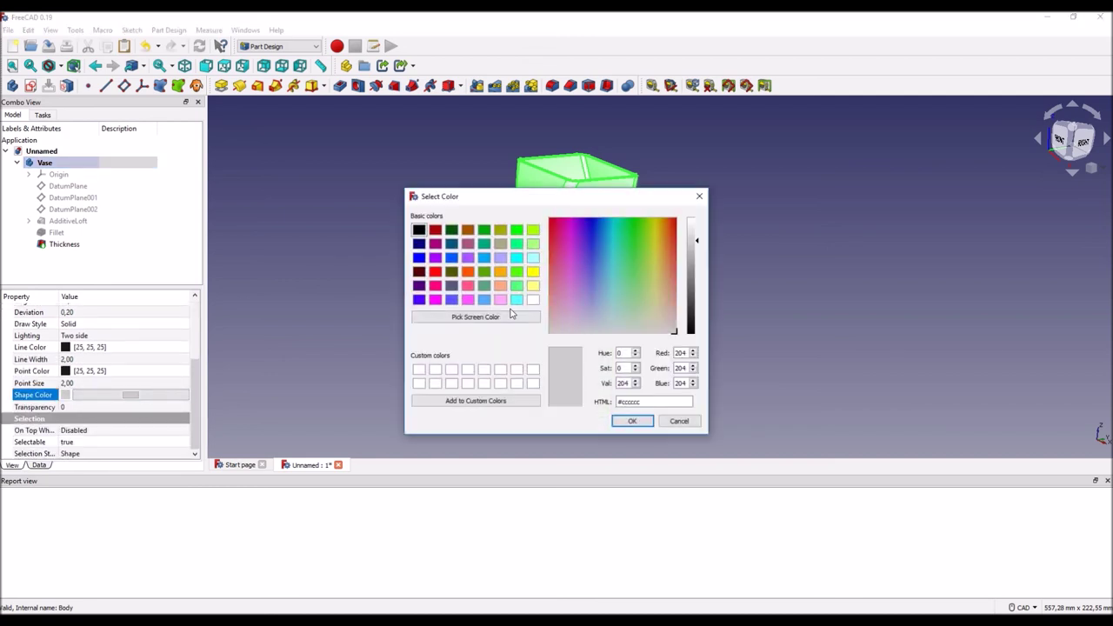
pyautogui.click(453, 258)
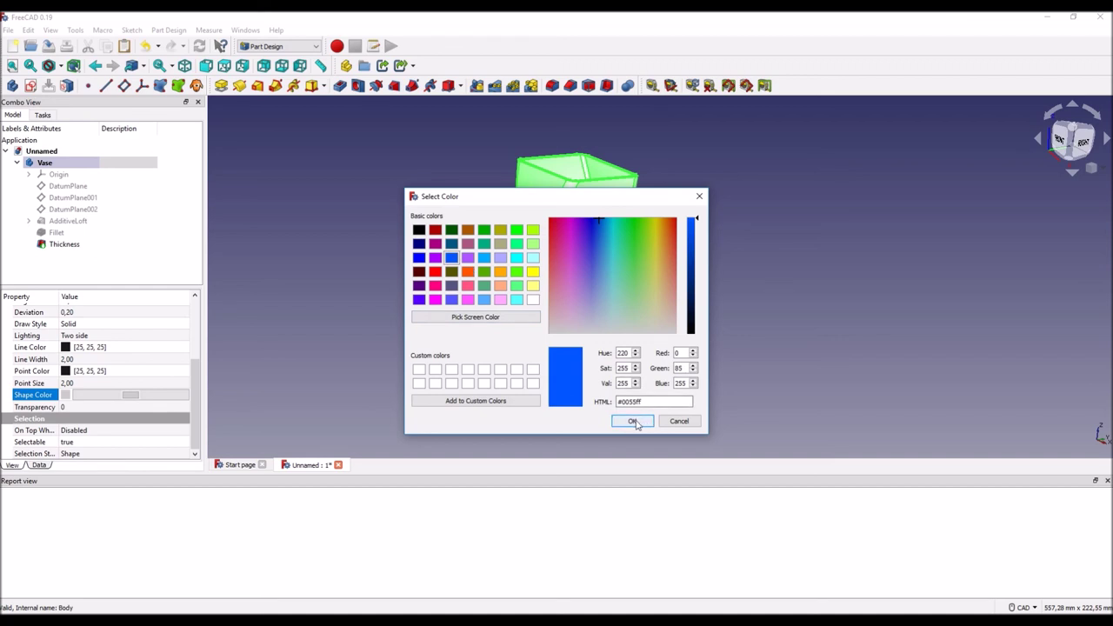
pyautogui.click(634, 422)
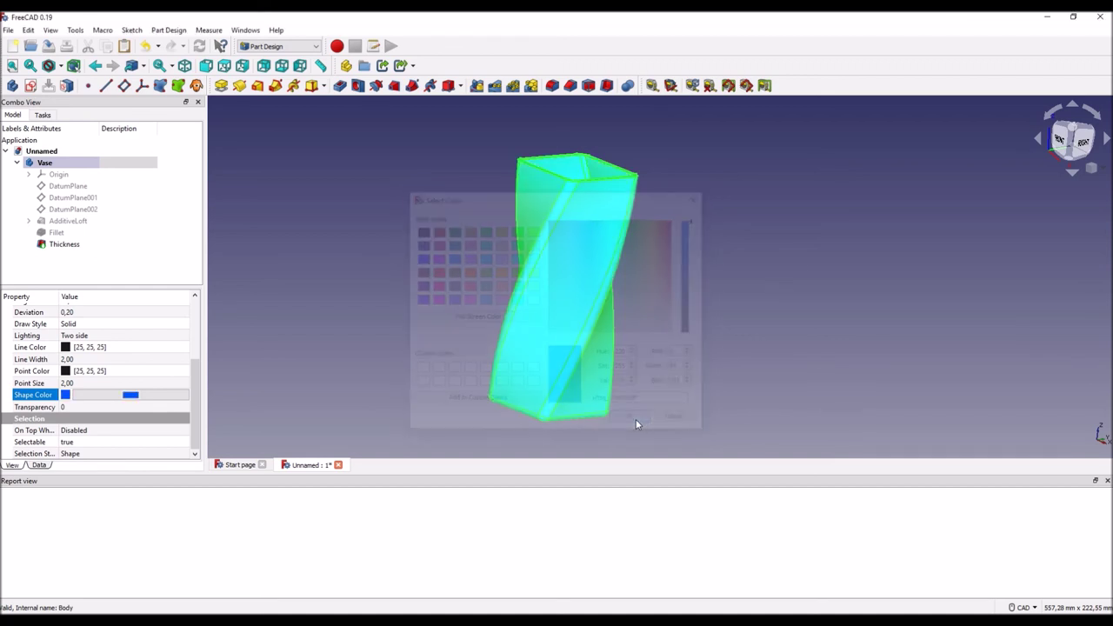
pyautogui.click(723, 343)
pyautogui.moveTo(714, 343)
pyautogui.mouseDown(button='middle')
pyautogui.moveTo(680, 338)
pyautogui.moveTo(693, 343)
pyautogui.mouseUp(button='middle')
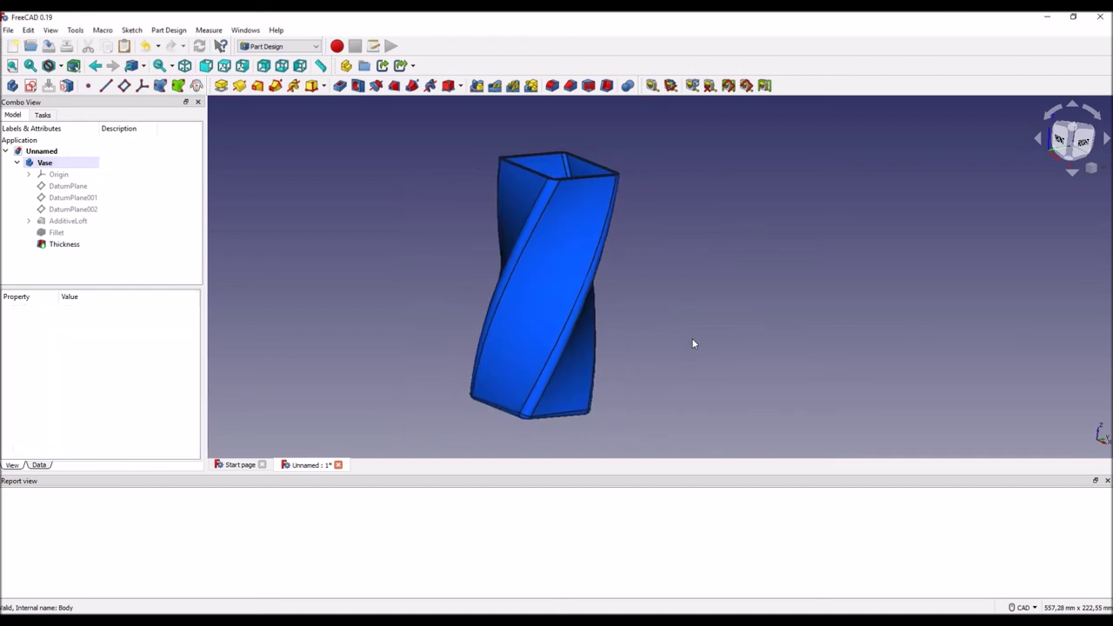
pyautogui.moveTo(644, 286)
pyautogui.mouseDown(button='middle')
pyautogui.moveTo(642, 365)
pyautogui.moveTo(629, 360)
pyautogui.moveTo(653, 281)
pyautogui.moveTo(543, 273)
pyautogui.mouseUp(button='middle')
pyautogui.moveTo(425, 282)
pyautogui.mouseDown(button='middle')
pyautogui.moveTo(405, 286)
pyautogui.moveTo(547, 290)
pyautogui.moveTo(641, 278)
pyautogui.moveTo(601, 276)
pyautogui.moveTo(585, 288)
pyautogui.moveTo(619, 280)
pyautogui.mouseUp(button='middle')
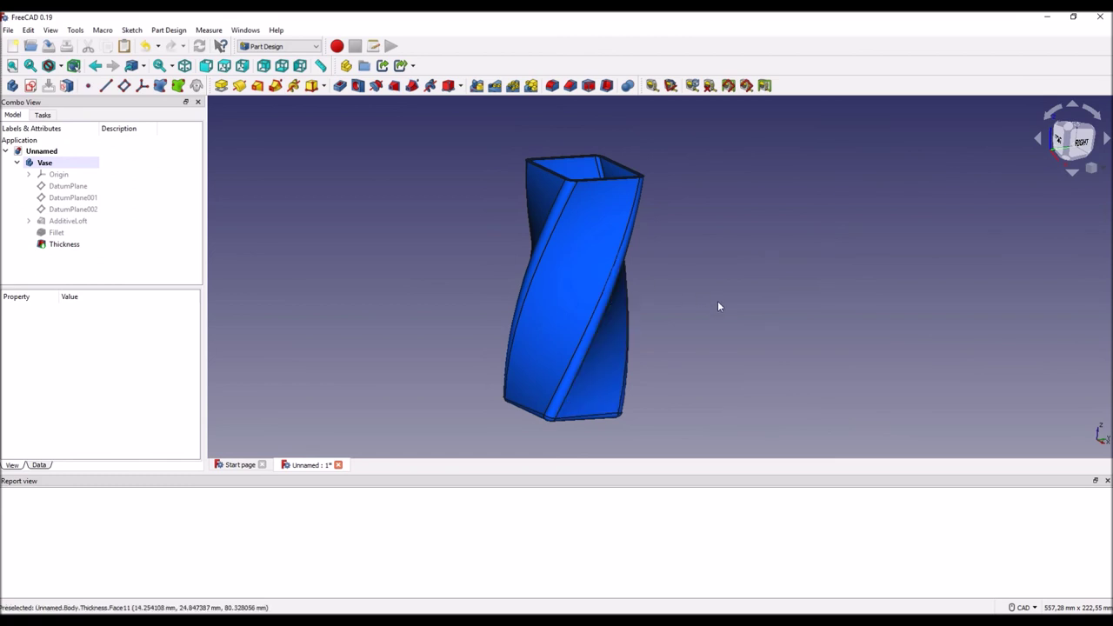